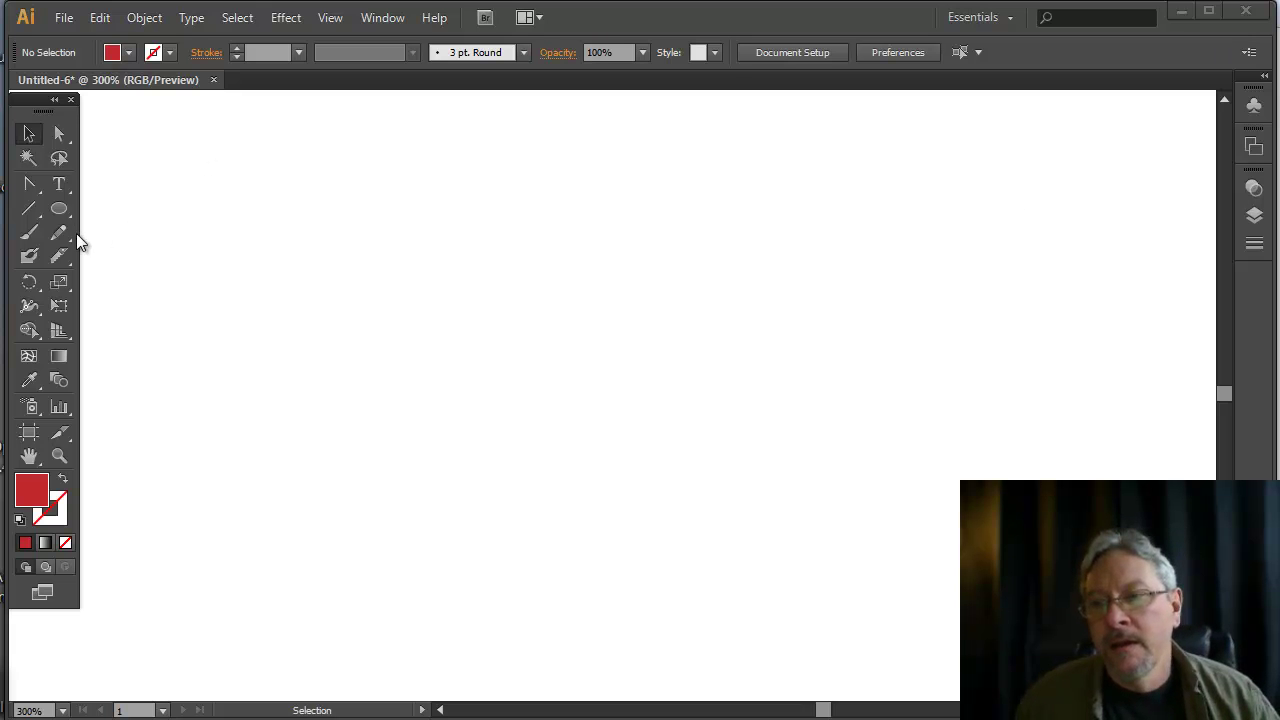
# Draw a small square near the top-left of the page with no fill and a 1 pt black stroke.
pyautogui.moveTo(61, 219); pyautogui.dragTo(102, 207)
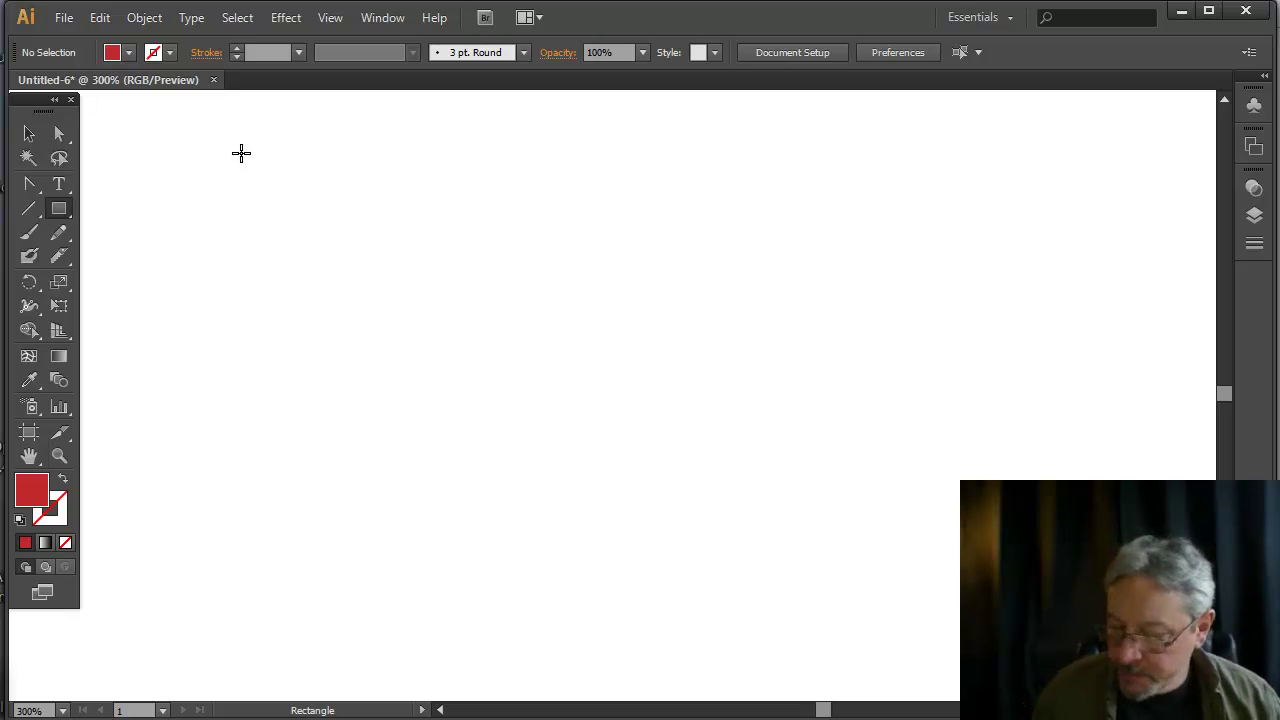
pyautogui.moveTo(241, 151)
pyautogui.mouseDown()
pyautogui.moveTo(314, 249)
pyautogui.moveTo(295, 224)
pyautogui.mouseUp()
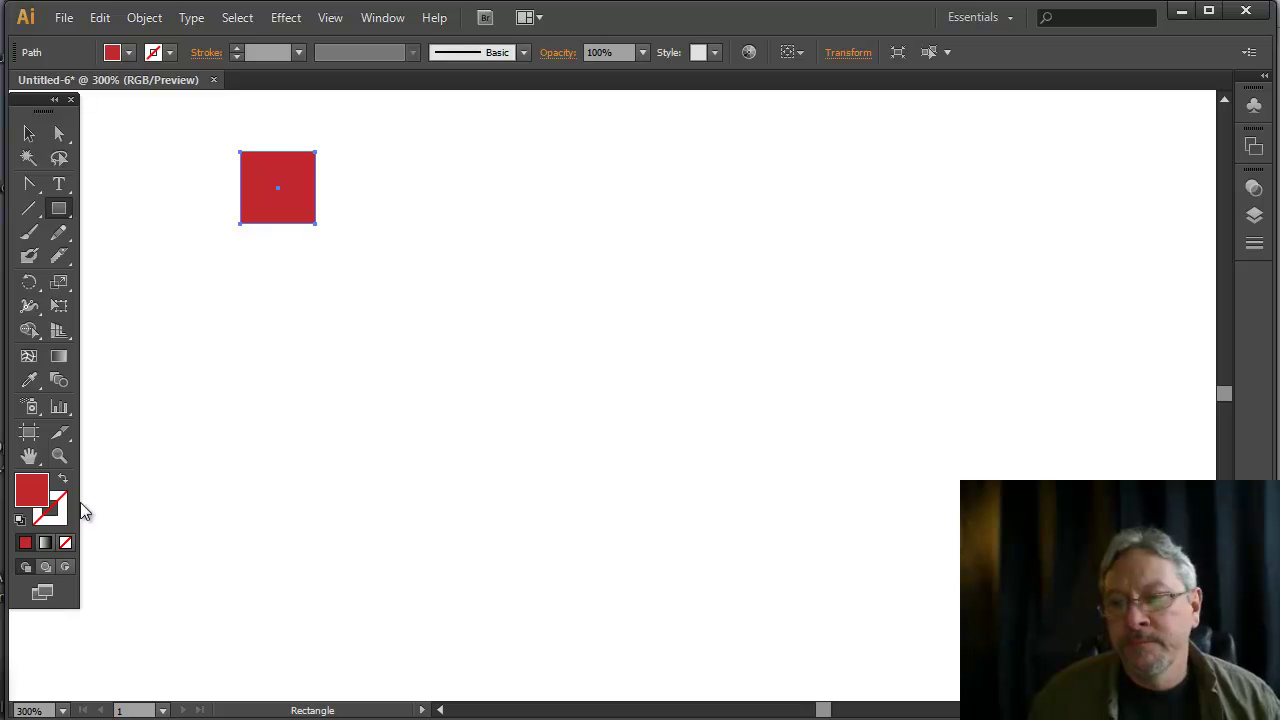
pyautogui.click(62, 480)
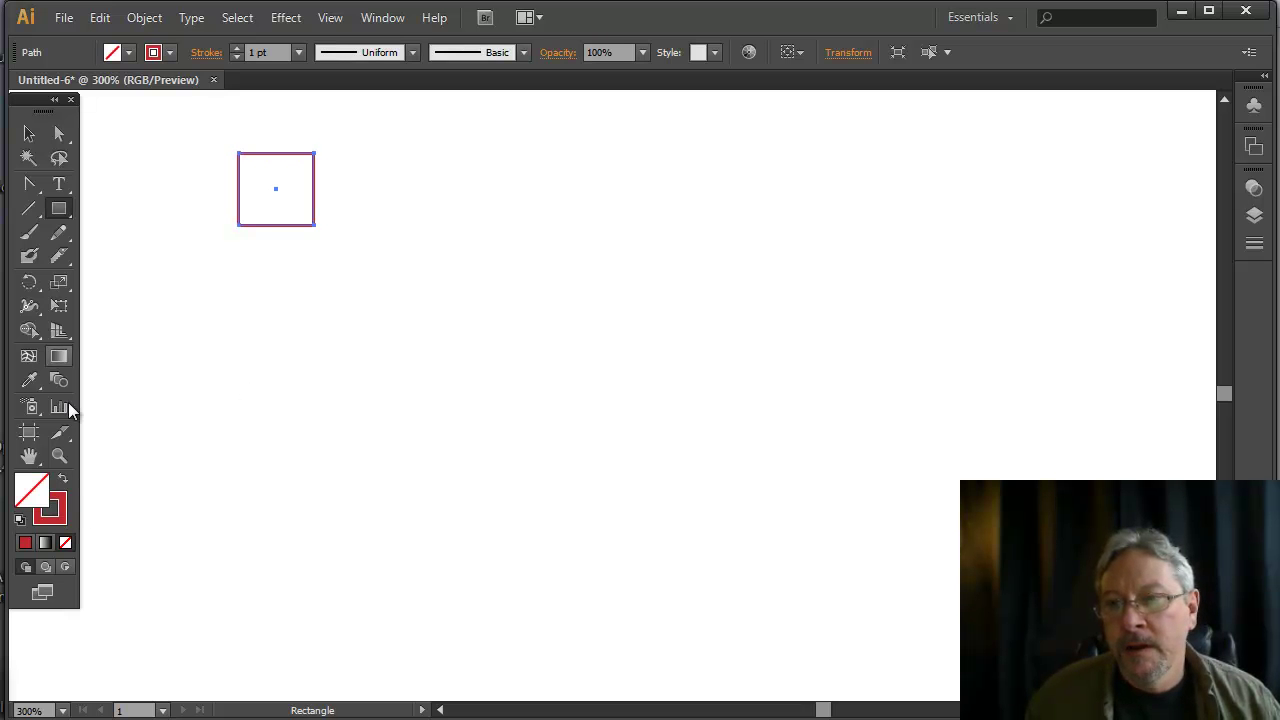
pyautogui.click(60, 512)
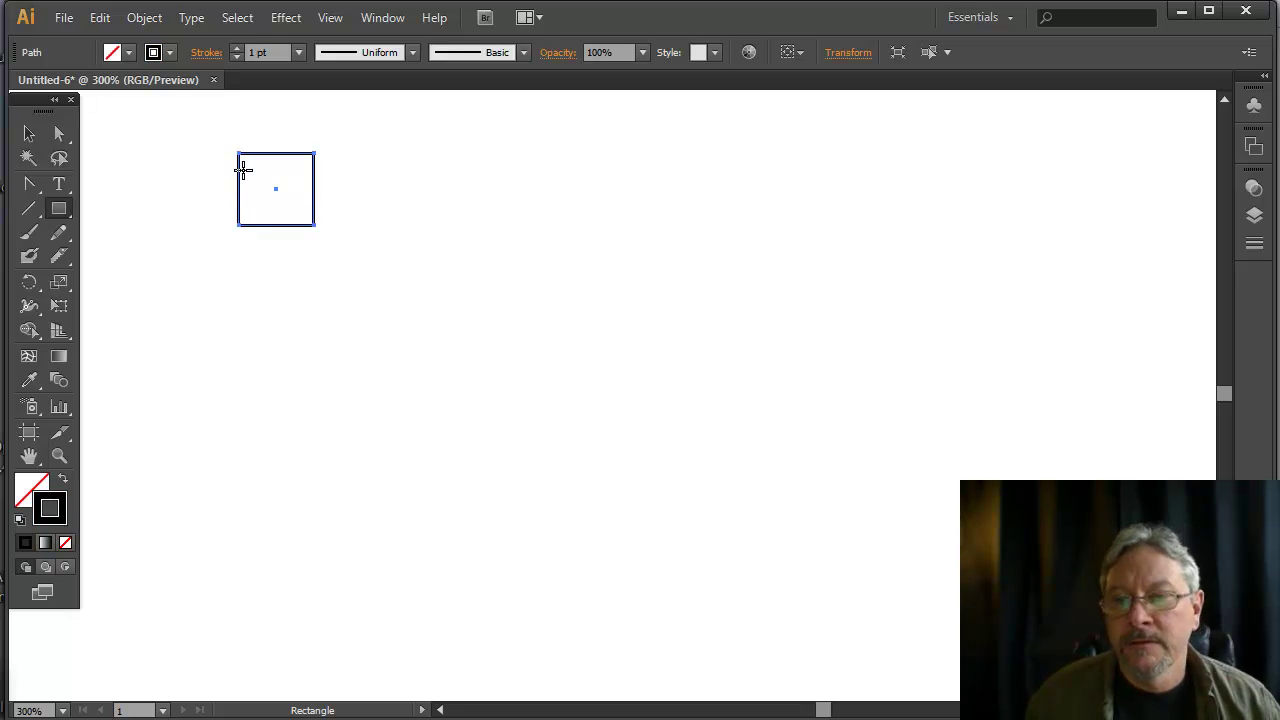
pyautogui.click(29, 133)
pyautogui.click(351, 240)
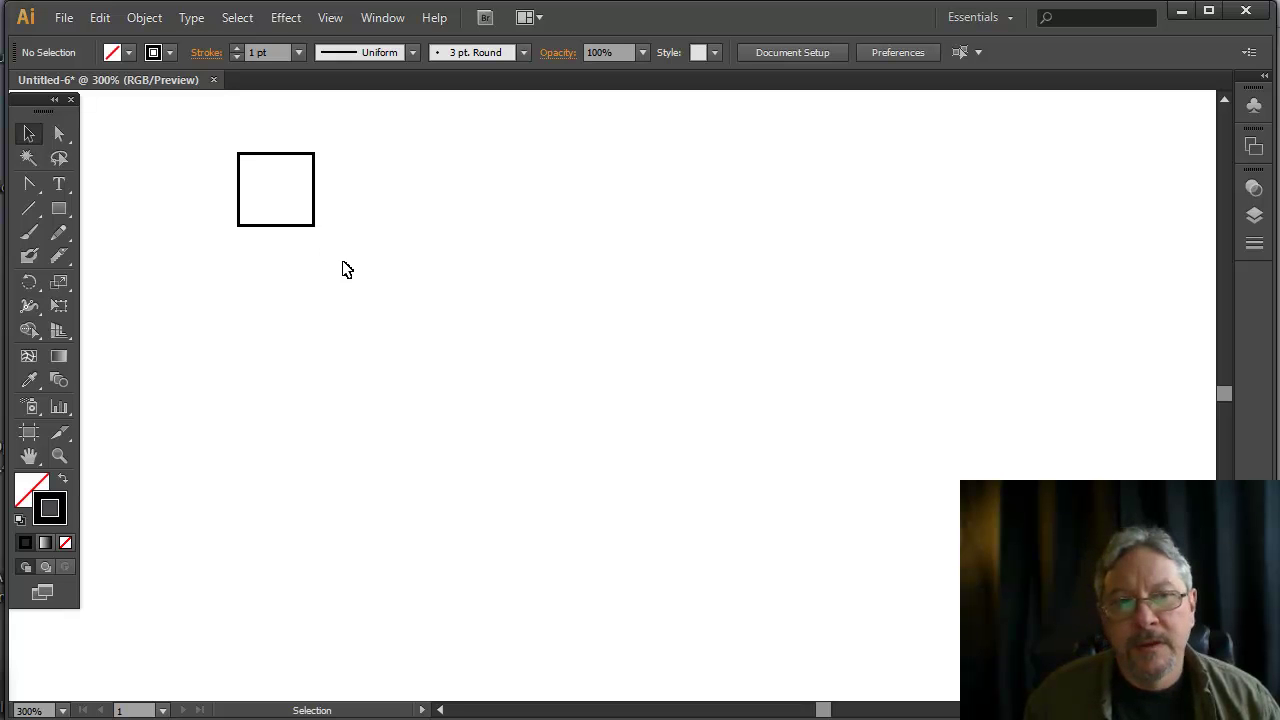
# Convert the square into a new symbol named 'square' in the Symbols panel.
pyautogui.click(1254, 105)
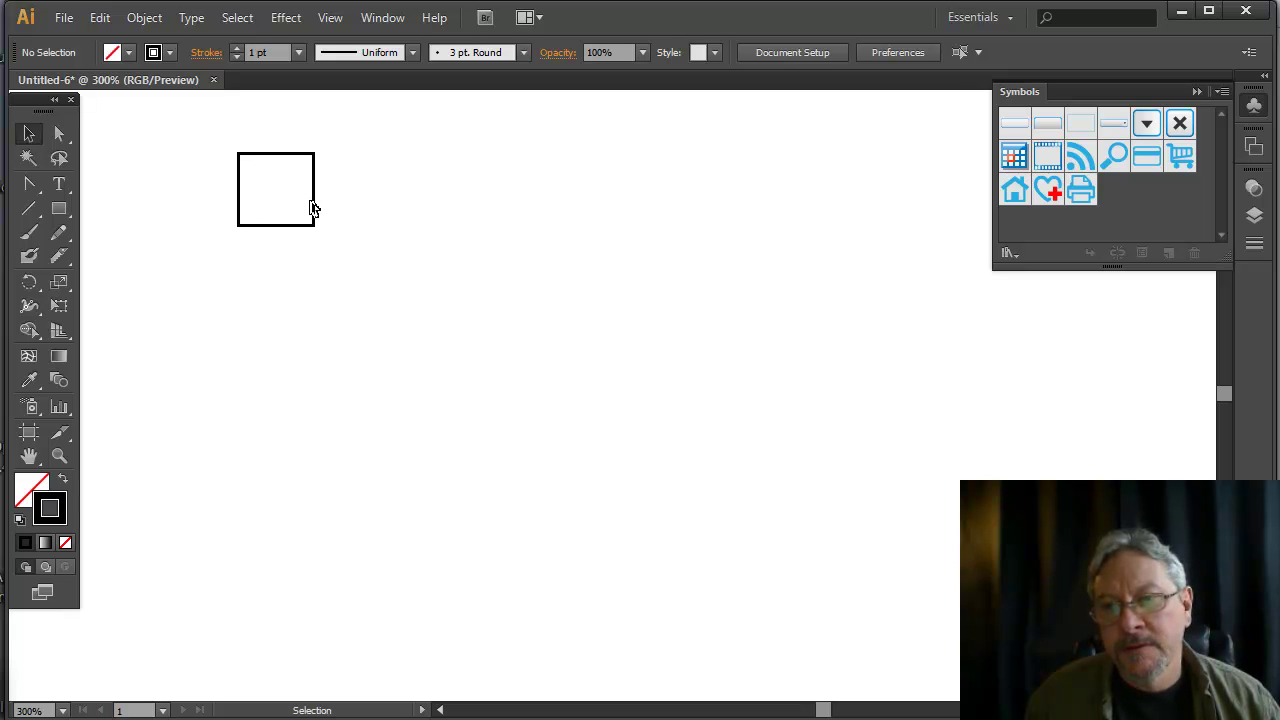
pyautogui.click(315, 211)
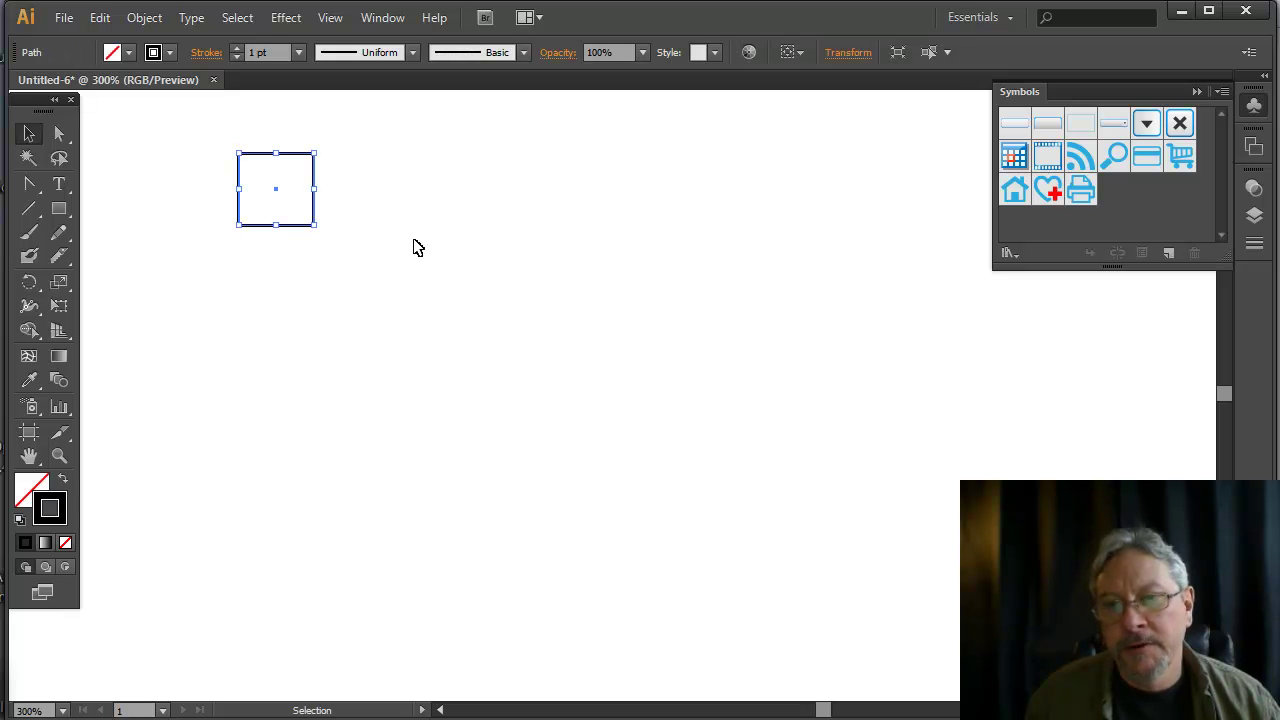
pyautogui.click(1170, 256)
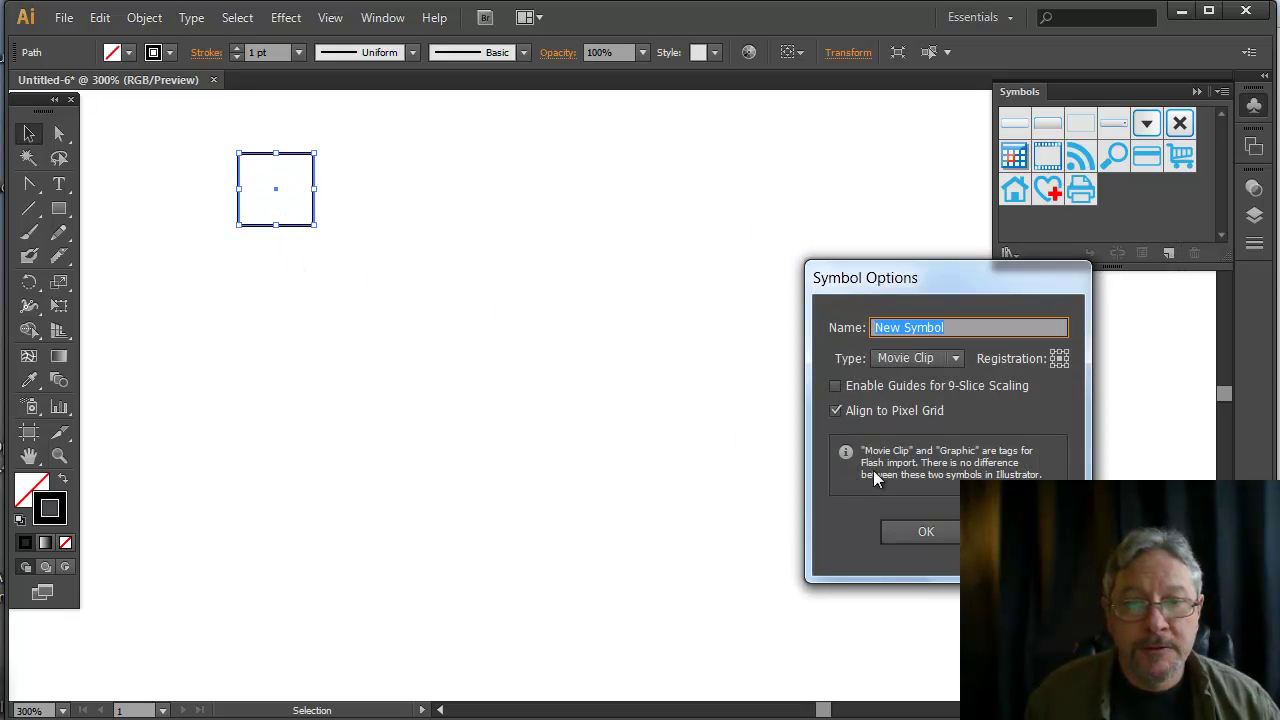
pyautogui.write('square')
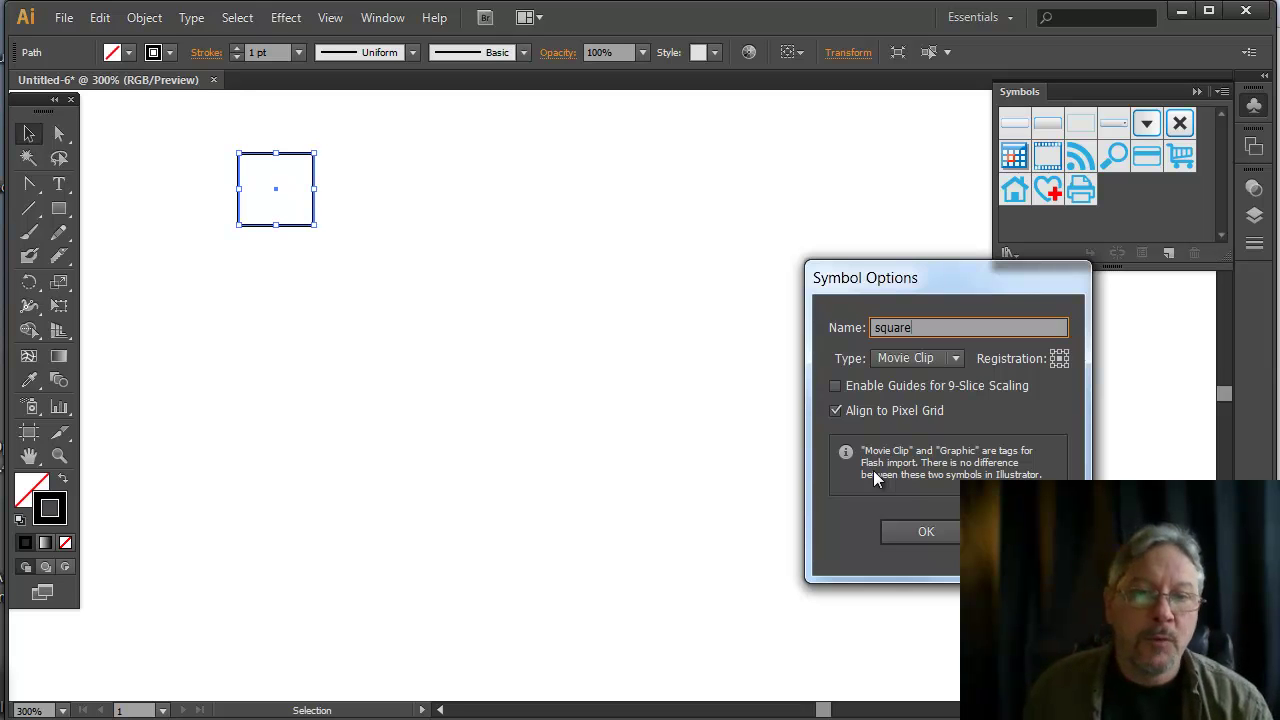
pyautogui.press('Return')
pyautogui.click(306, 232)
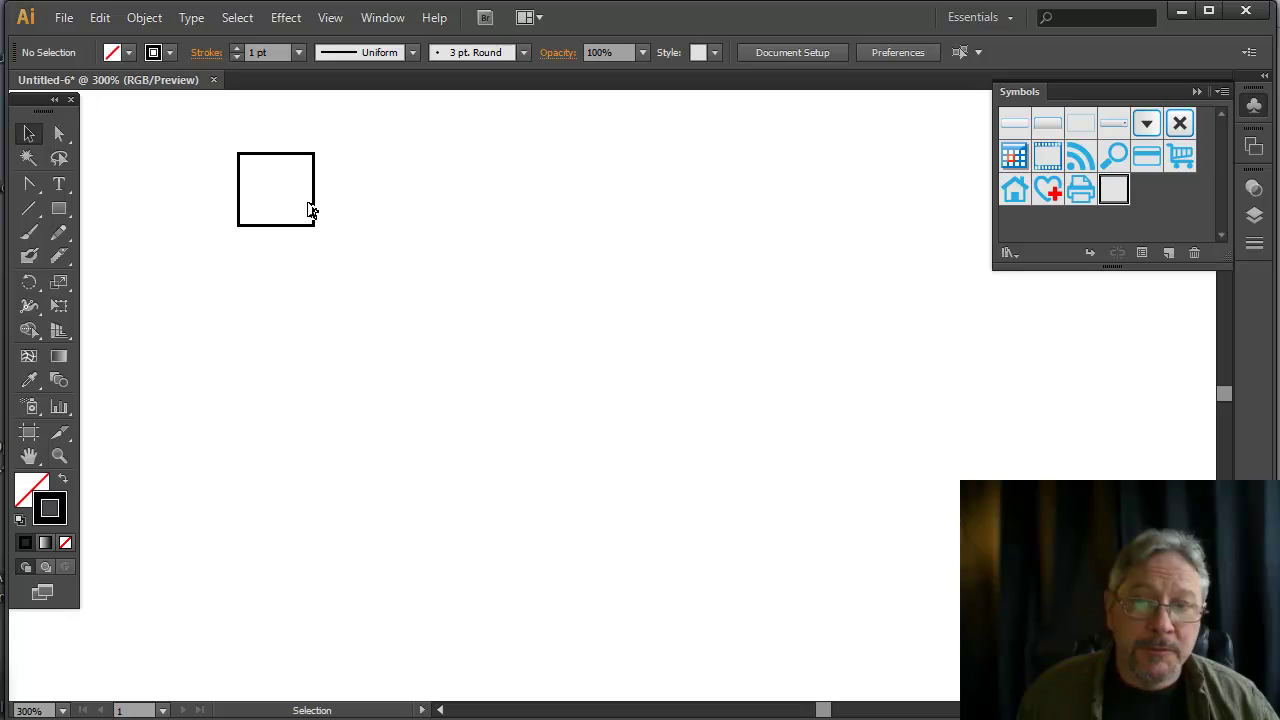
# Check the Layers panel showing square under Layer 1, then collapse the panel group.
pyautogui.click(1254, 215)
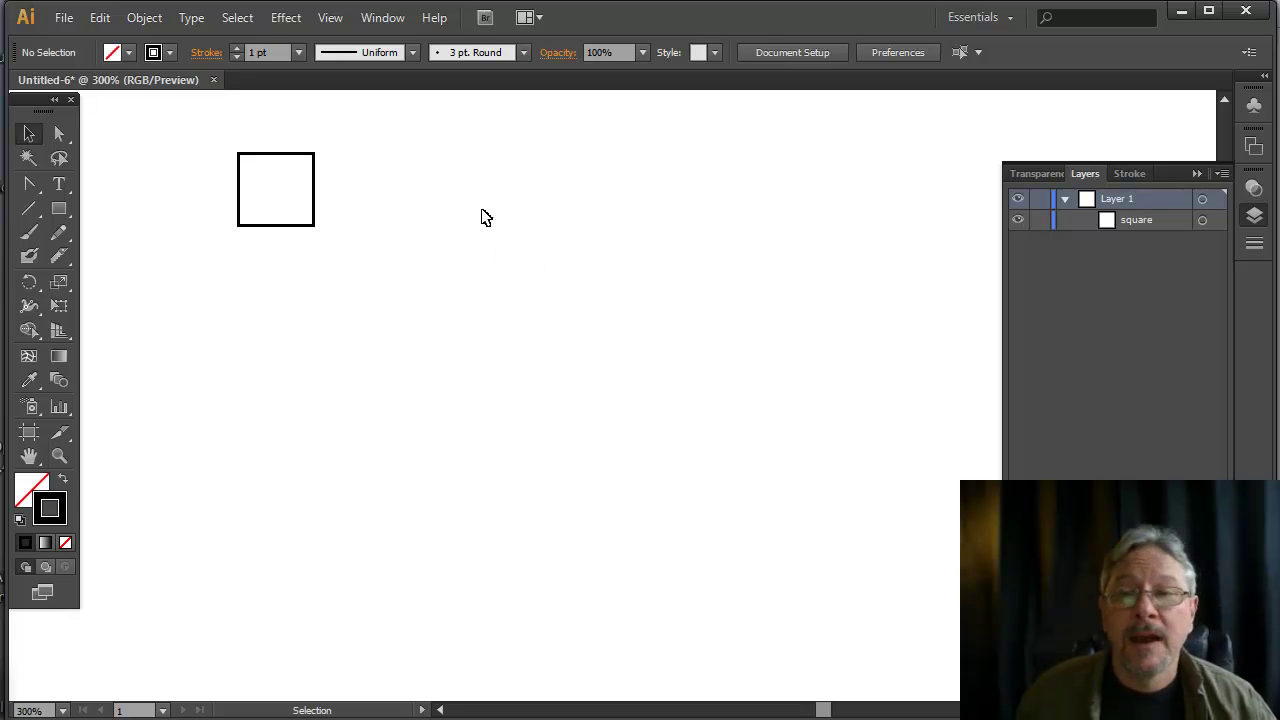
pyautogui.click(1198, 174)
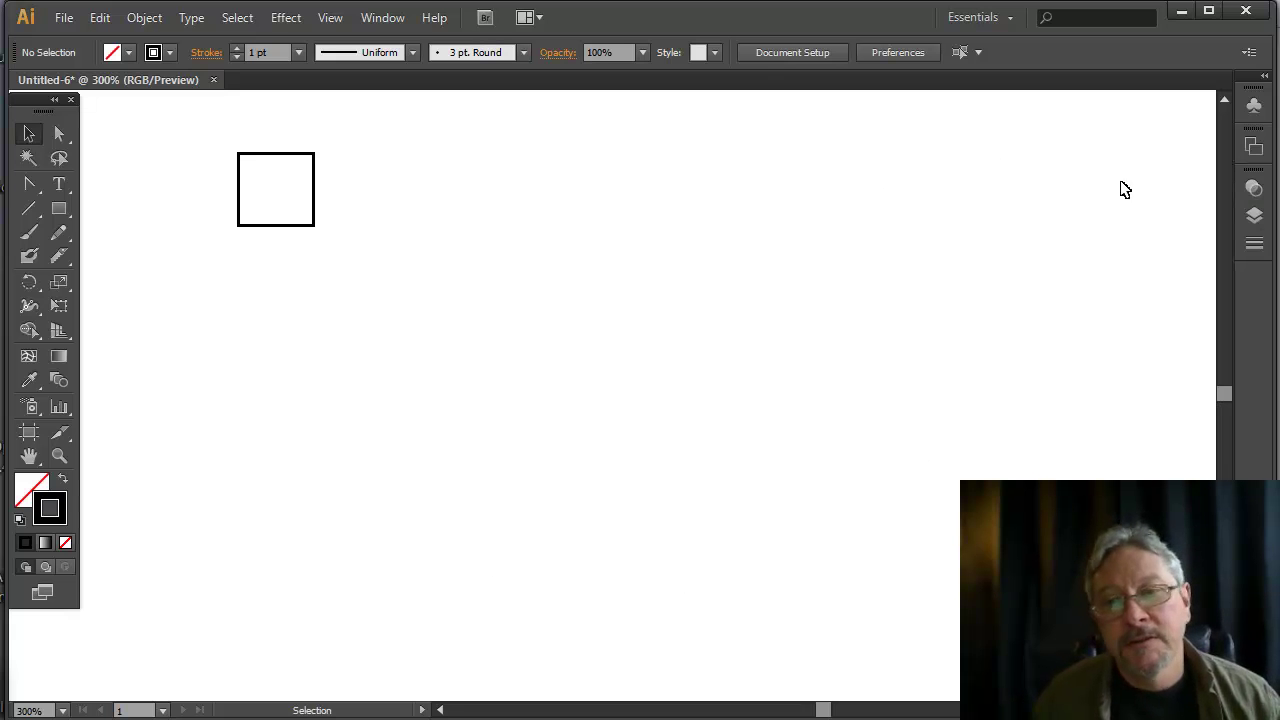
# Give the square symbol a white fill and Alt-drag a copy to its right.
pyautogui.click(316, 200)
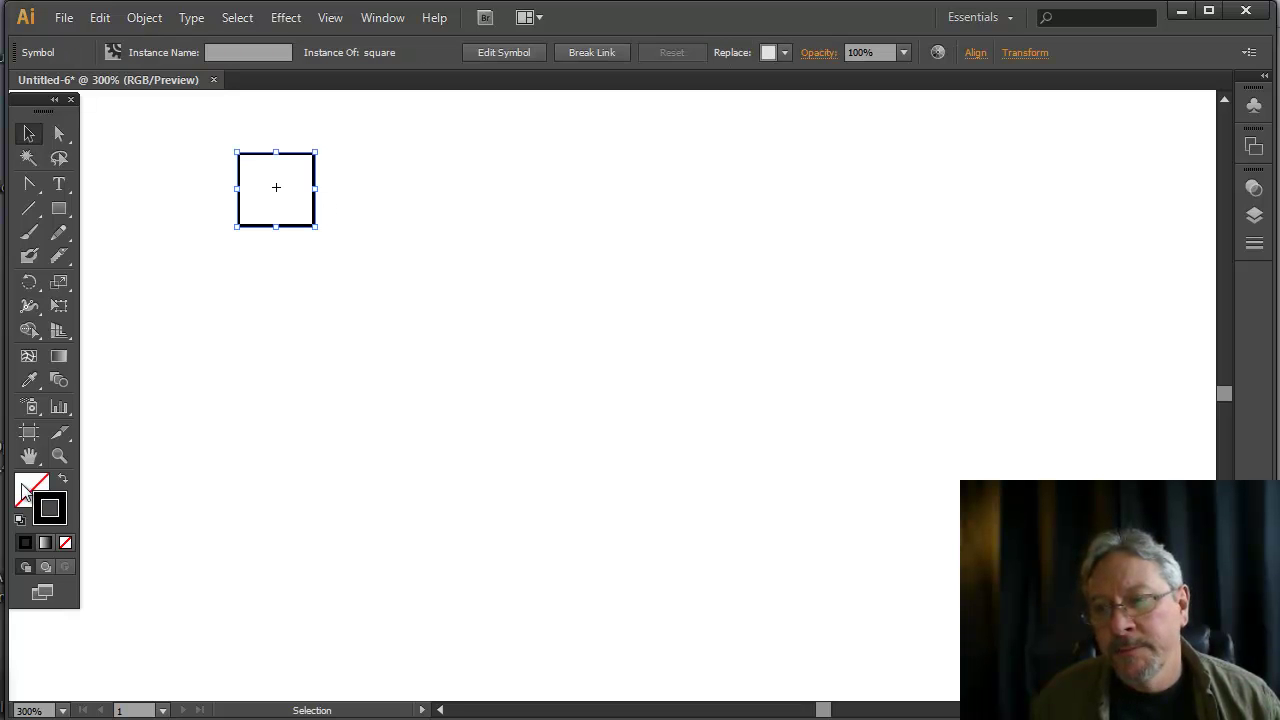
pyautogui.press('d')
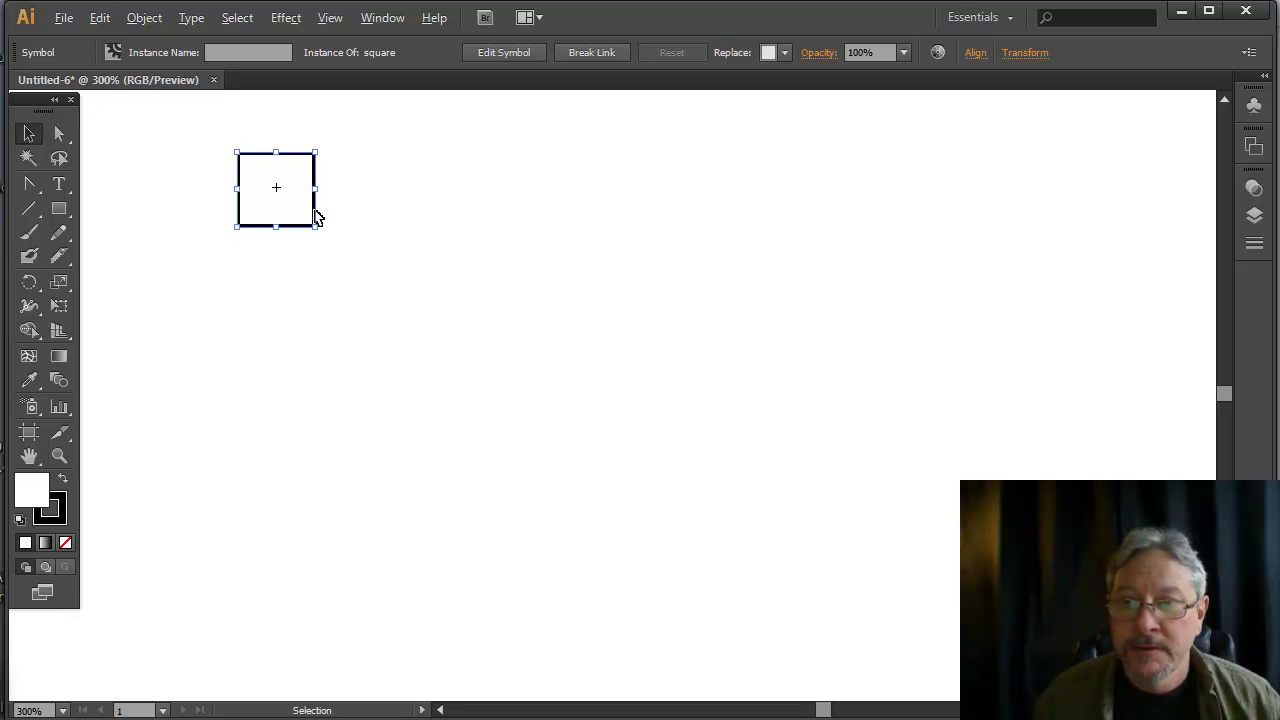
pyautogui.moveTo(315, 216); pyautogui.dragTo(424, 212)
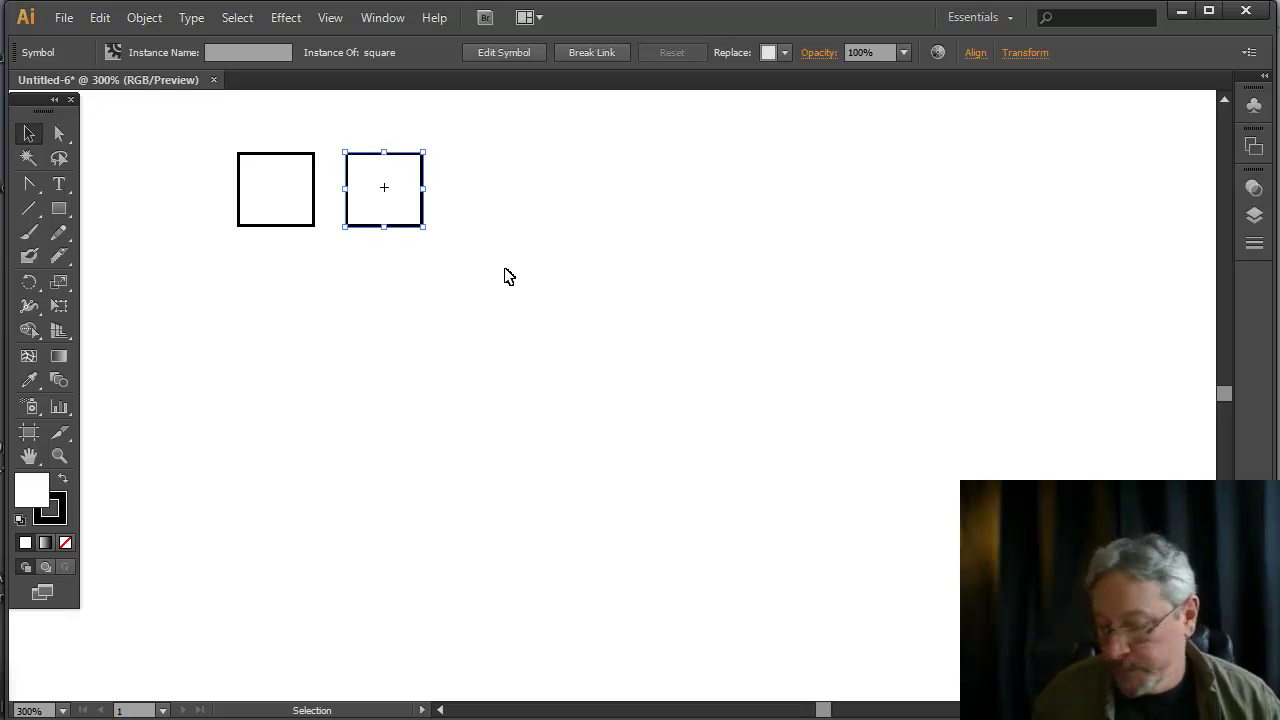
# Repeat the move with Ctrl+D to extend the row to seven evenly spaced squares.
pyautogui.click(145, 18)
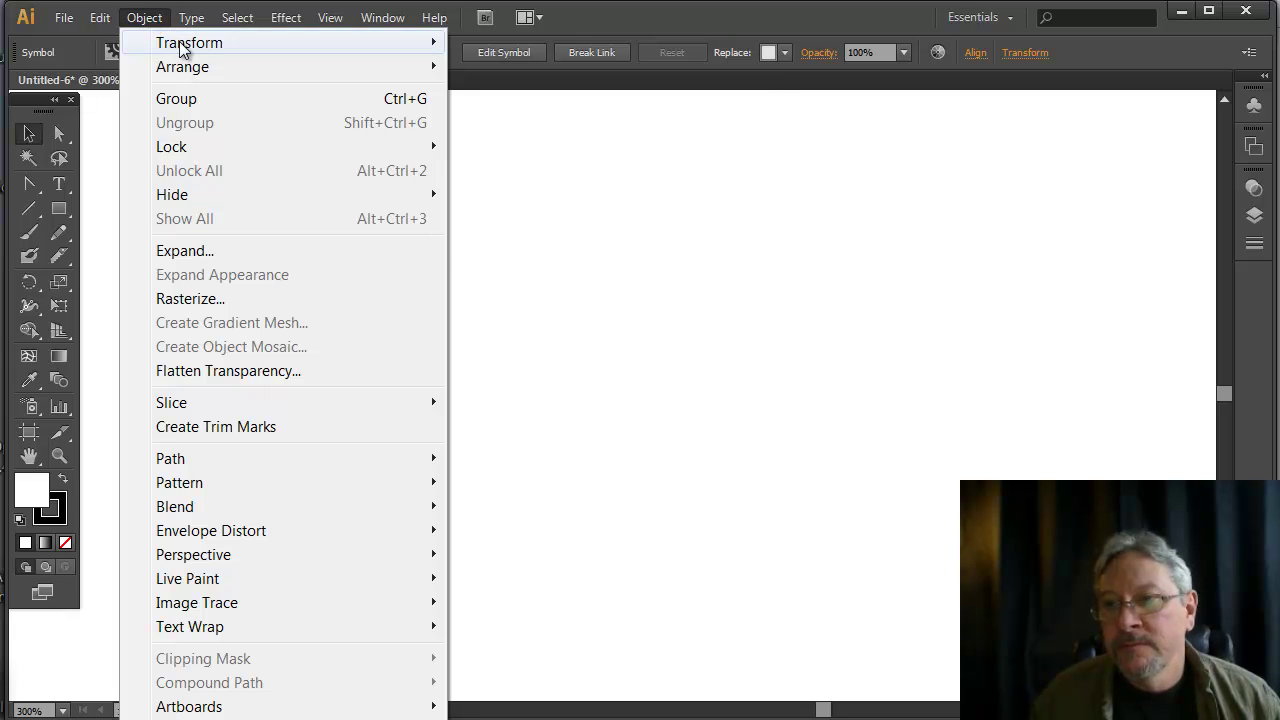
pyautogui.moveTo(184, 50)
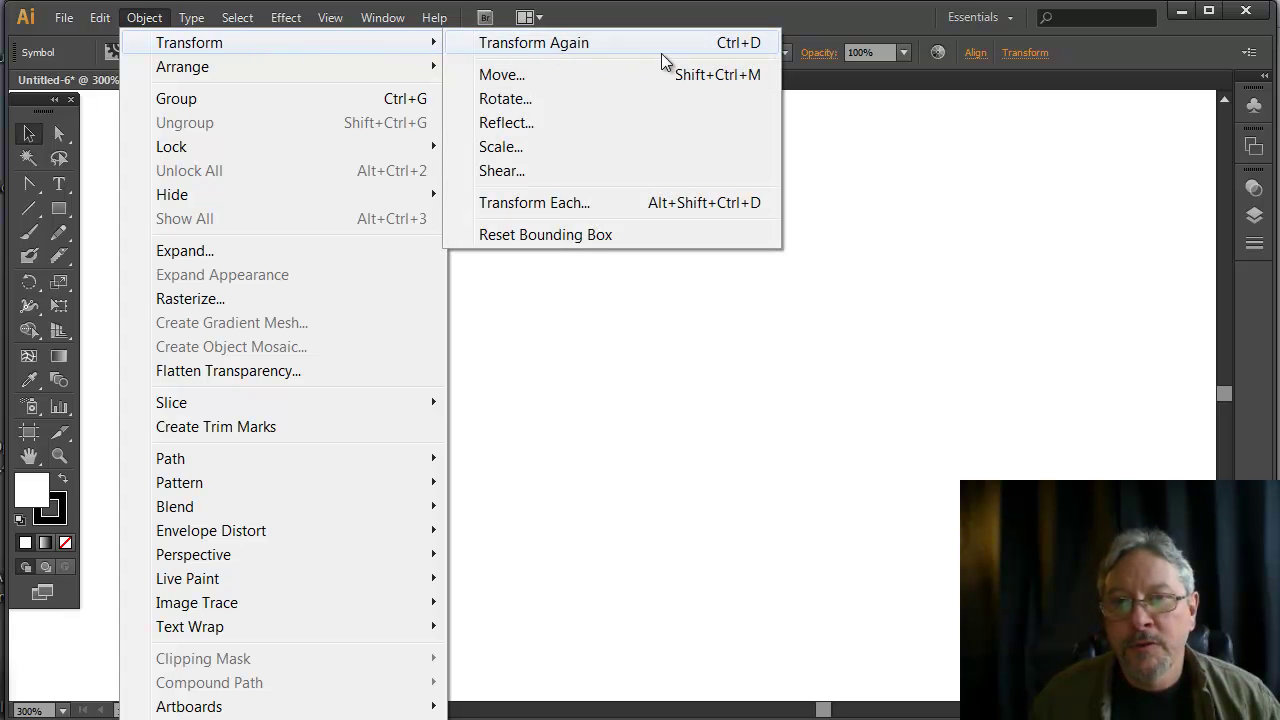
pyautogui.click(518, 364)
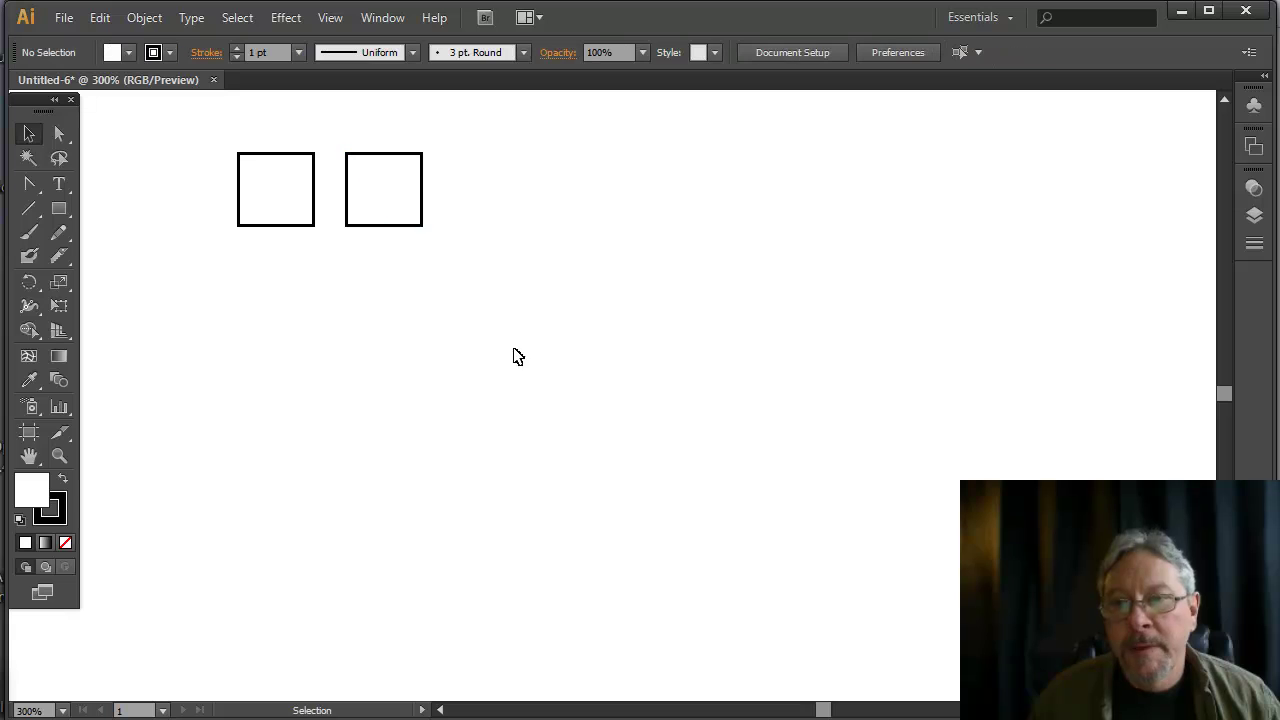
pyautogui.click(422, 202)
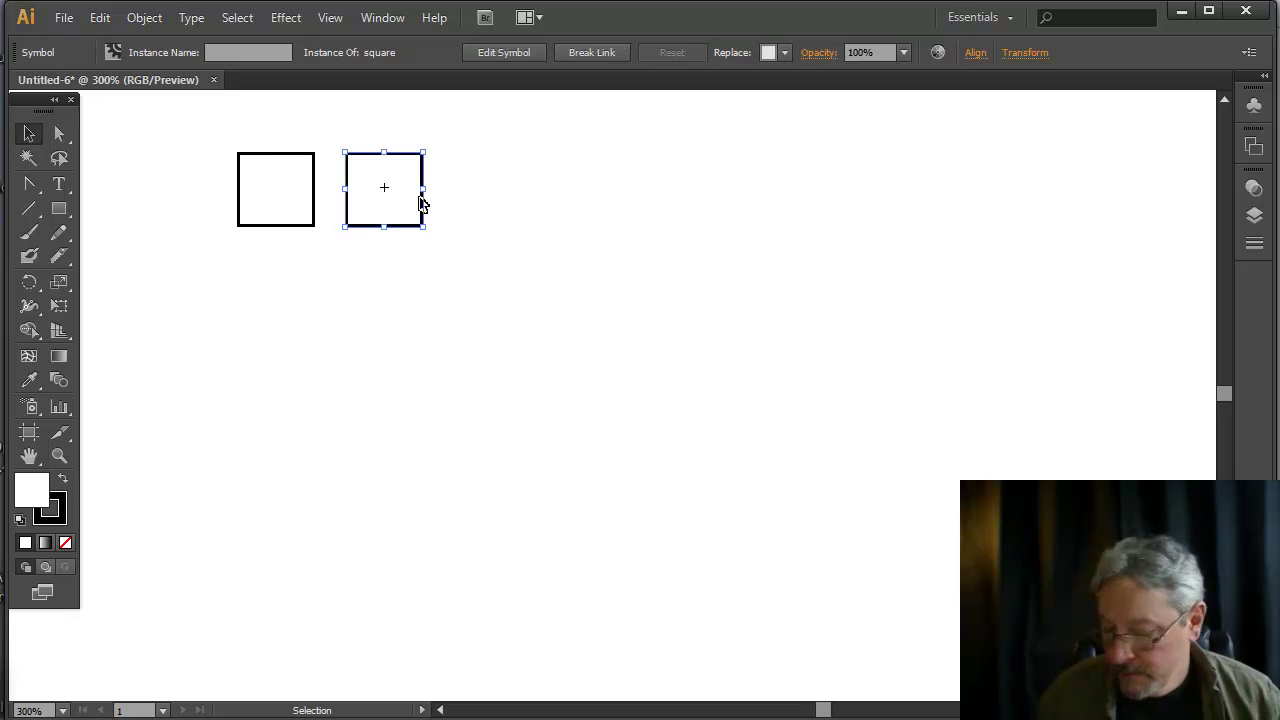
pyautogui.hotkey('ctrl', 'd')
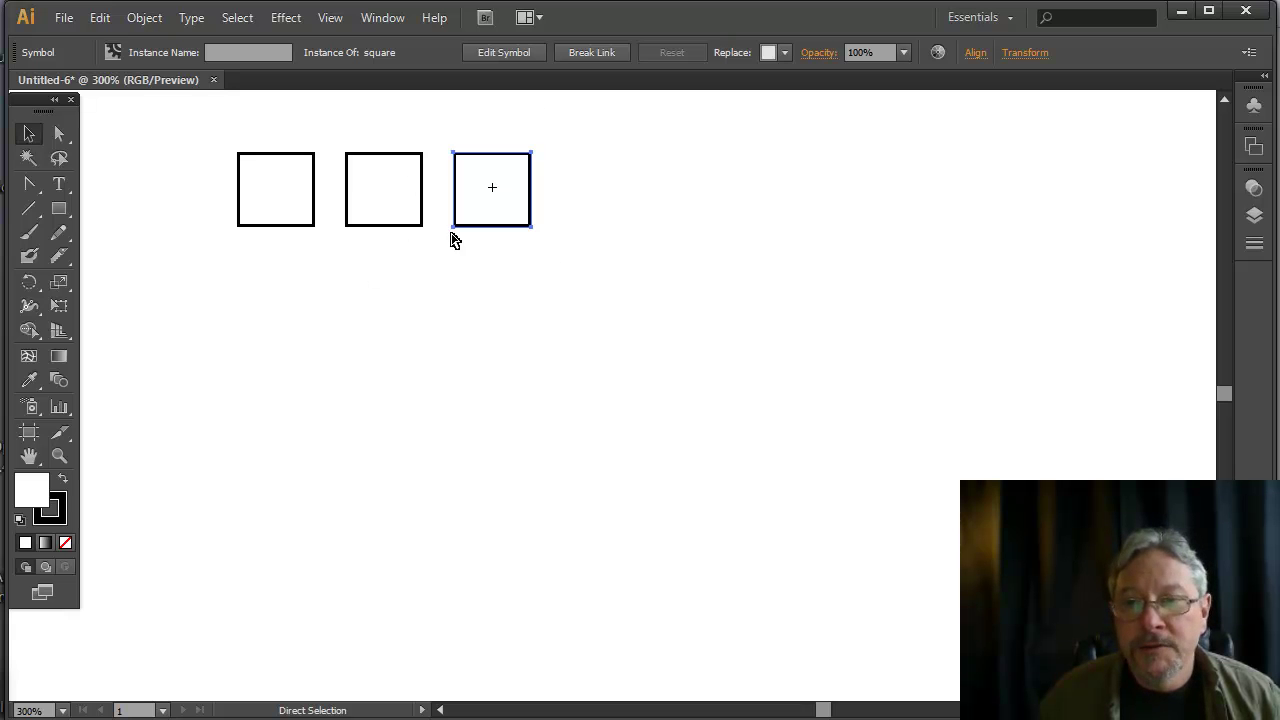
pyautogui.hotkey('ctrl', 'd')
pyautogui.hotkey('ctrl', 'd')
pyautogui.hotkey('ctrl', 'd')
pyautogui.hotkey('ctrl', 'd')
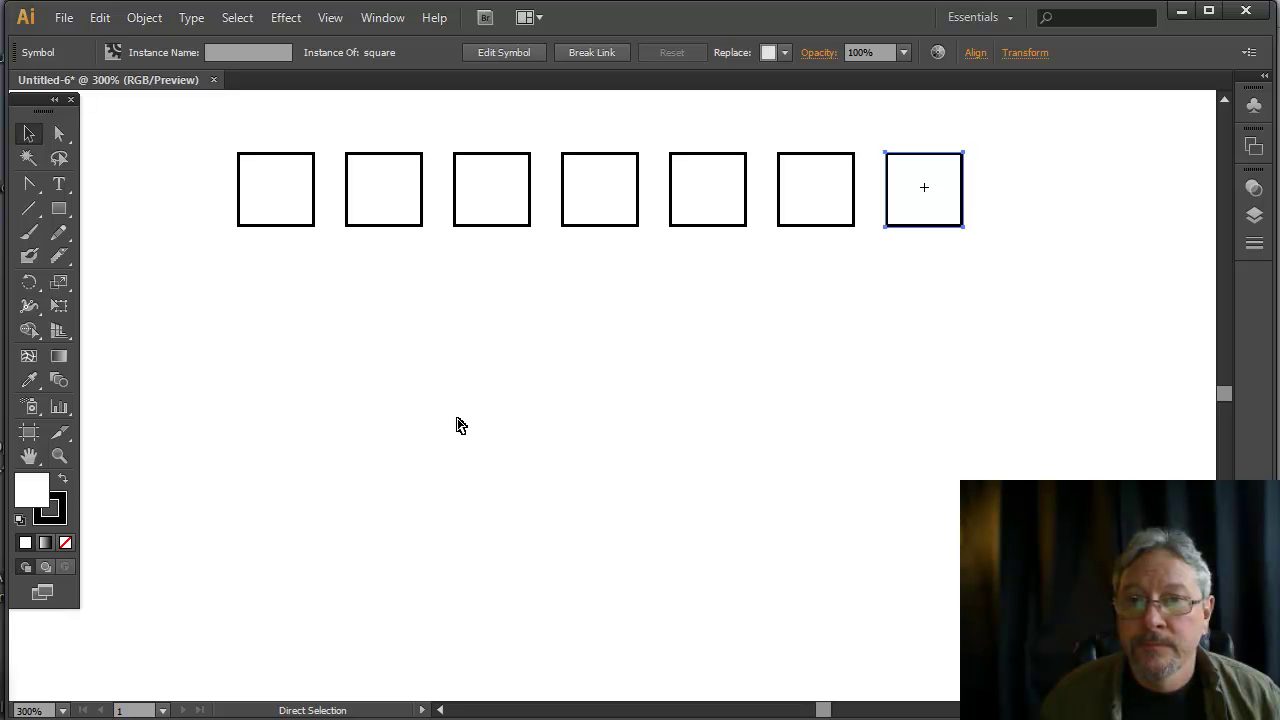
# Copy the row downward and repeat it to build seven rows, then zoom out to show the grid.
pyautogui.moveTo(218, 133); pyautogui.dragTo(1044, 282)
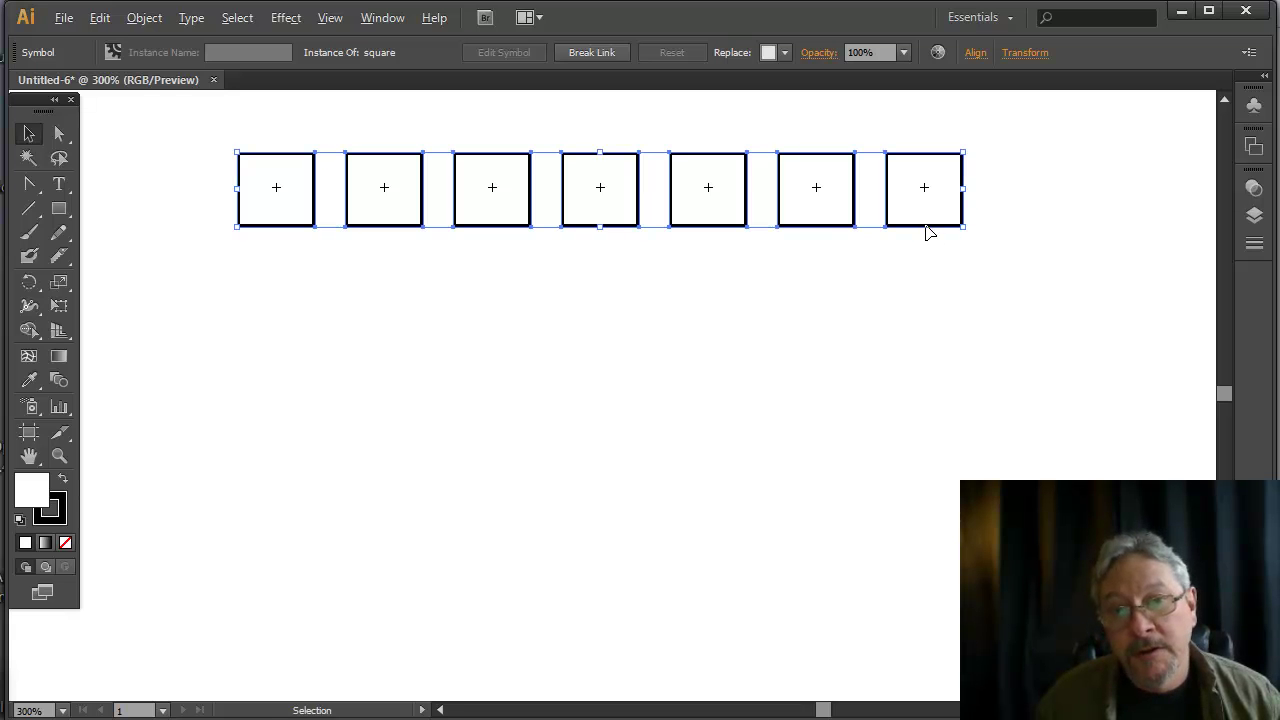
pyautogui.moveTo(927, 231); pyautogui.dragTo(933, 337)
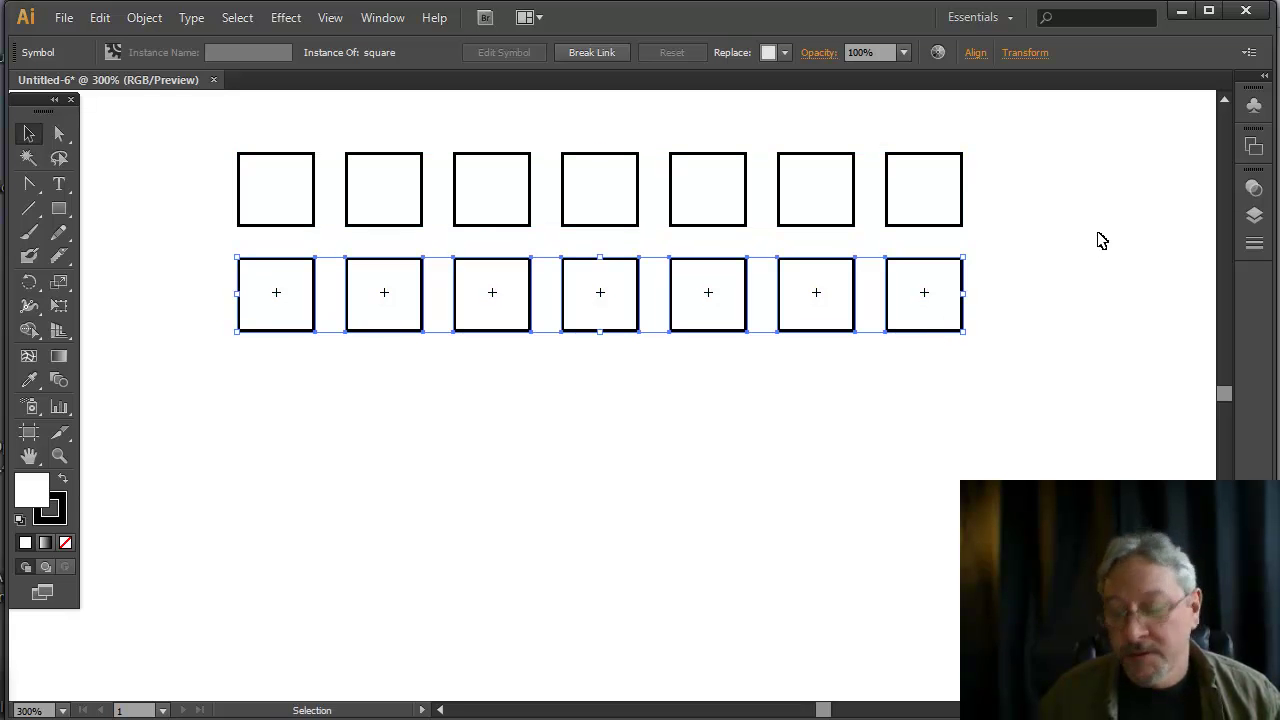
pyautogui.hotkey('ctrl', 'd')
pyautogui.hotkey('ctrl', 'd')
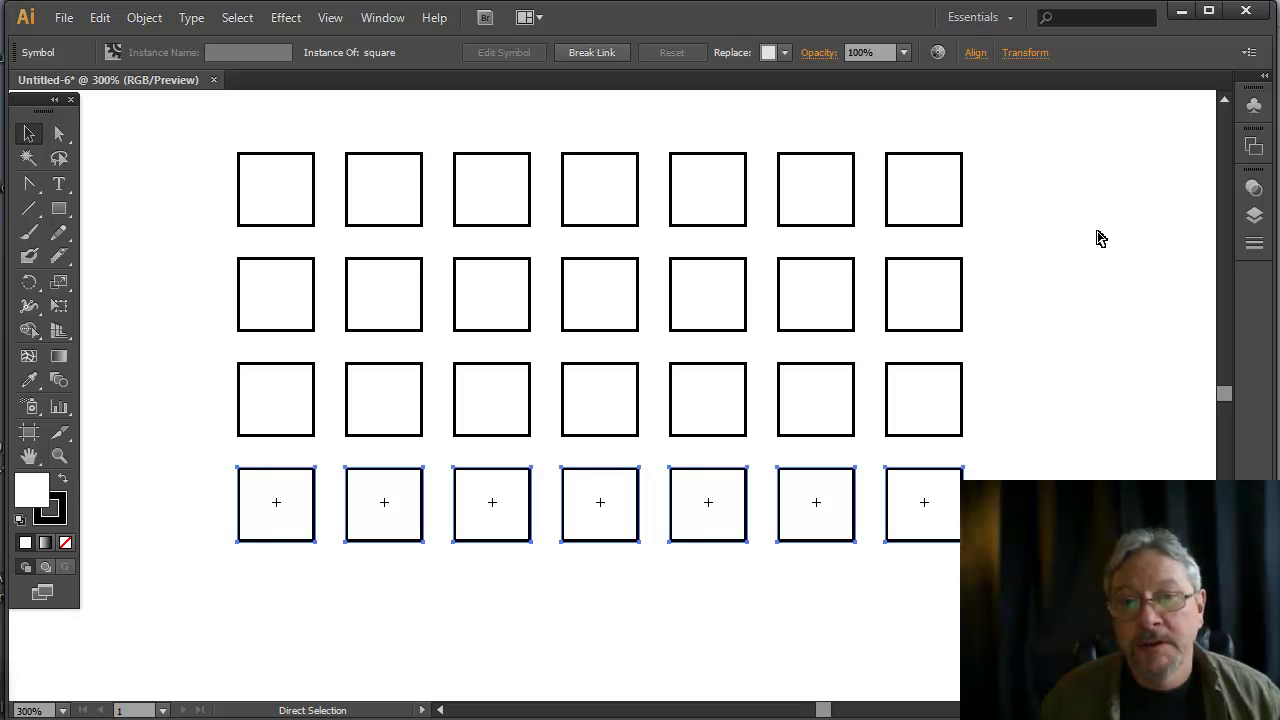
pyautogui.hotkey('ctrl', 'd')
pyautogui.hotkey('ctrl', 'd')
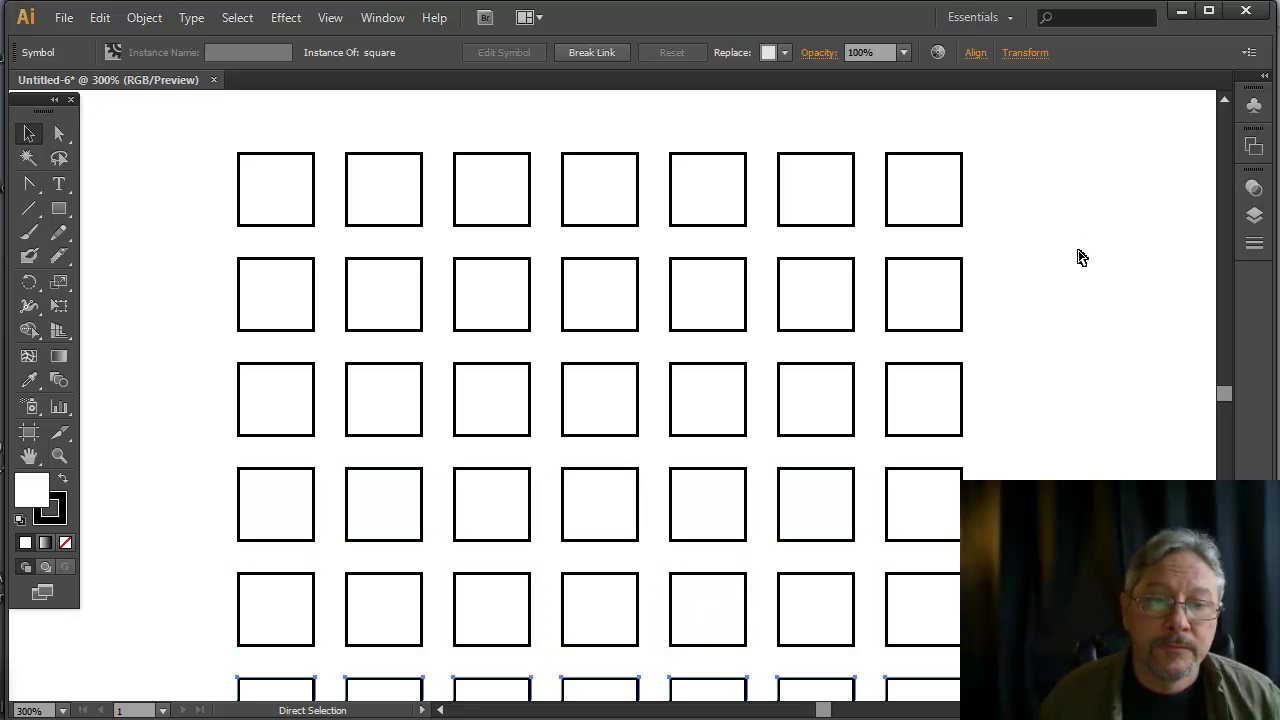
pyautogui.click(1079, 255)
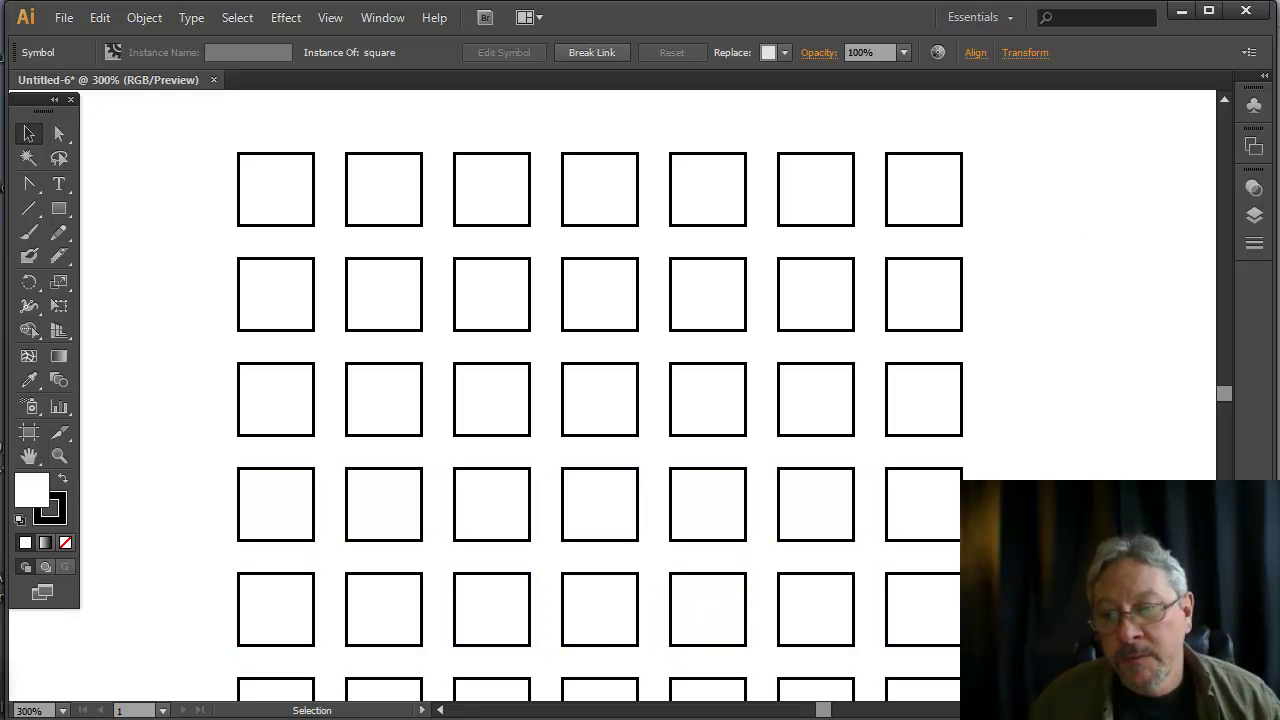
pyautogui.hotkey('ctrl', '-')
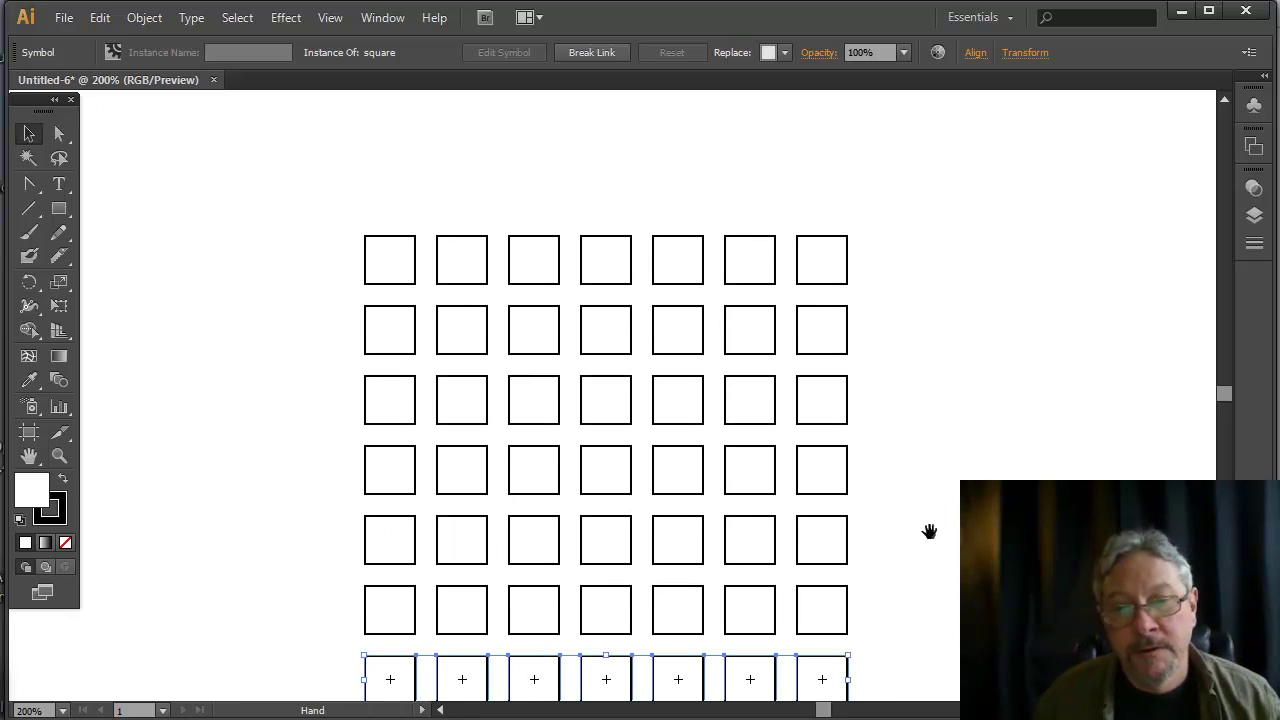
pyautogui.moveTo(929, 529); pyautogui.dragTo(915, 462)
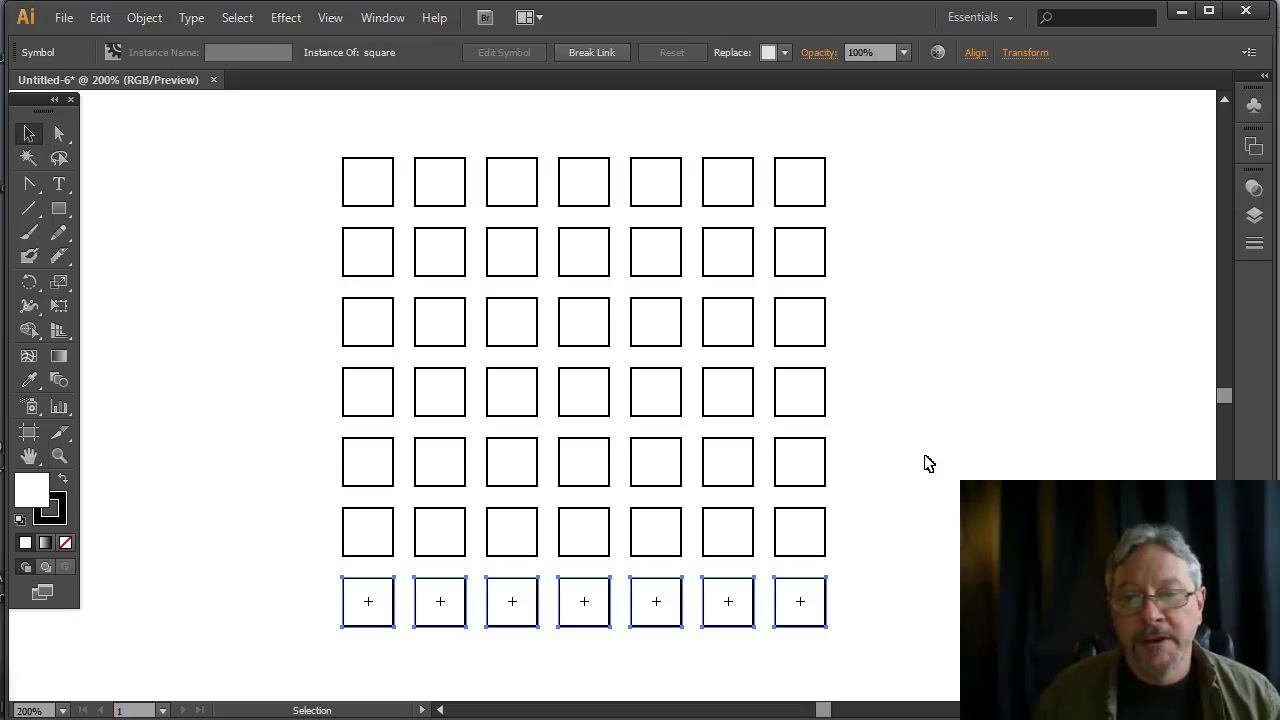
pyautogui.click(926, 463)
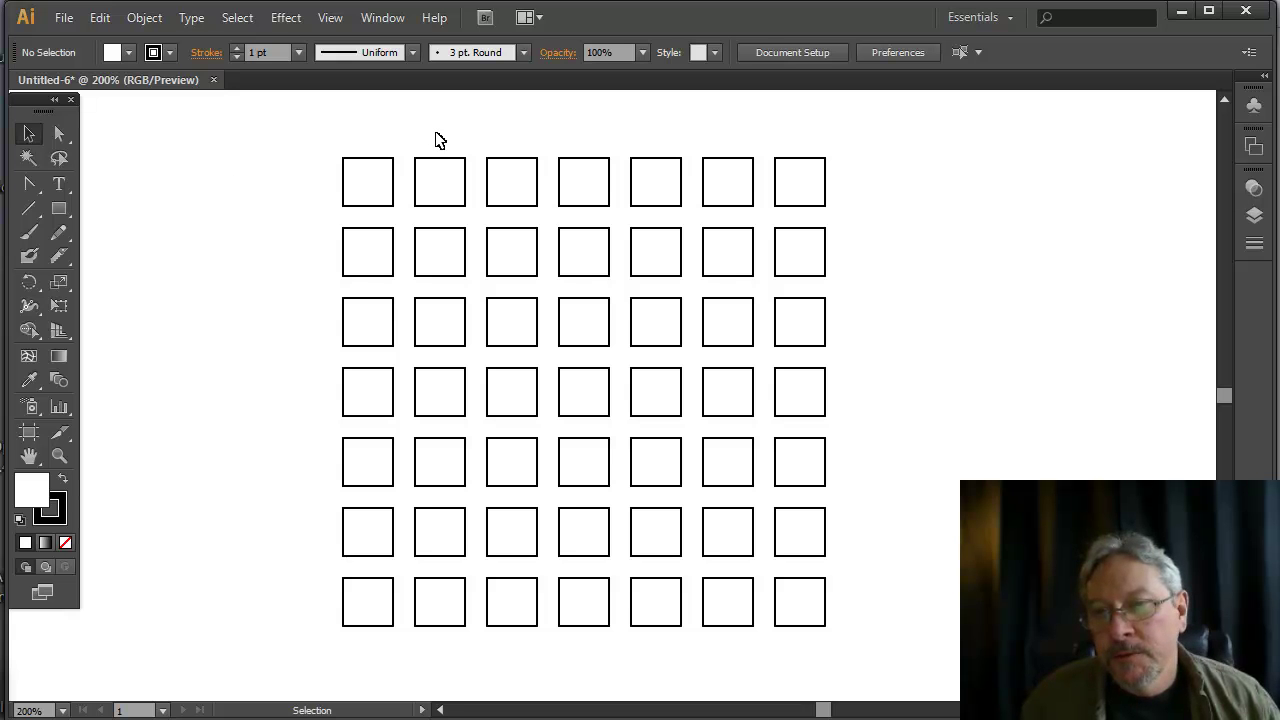
pyautogui.moveTo(412, 125); pyautogui.dragTo(890, 650)
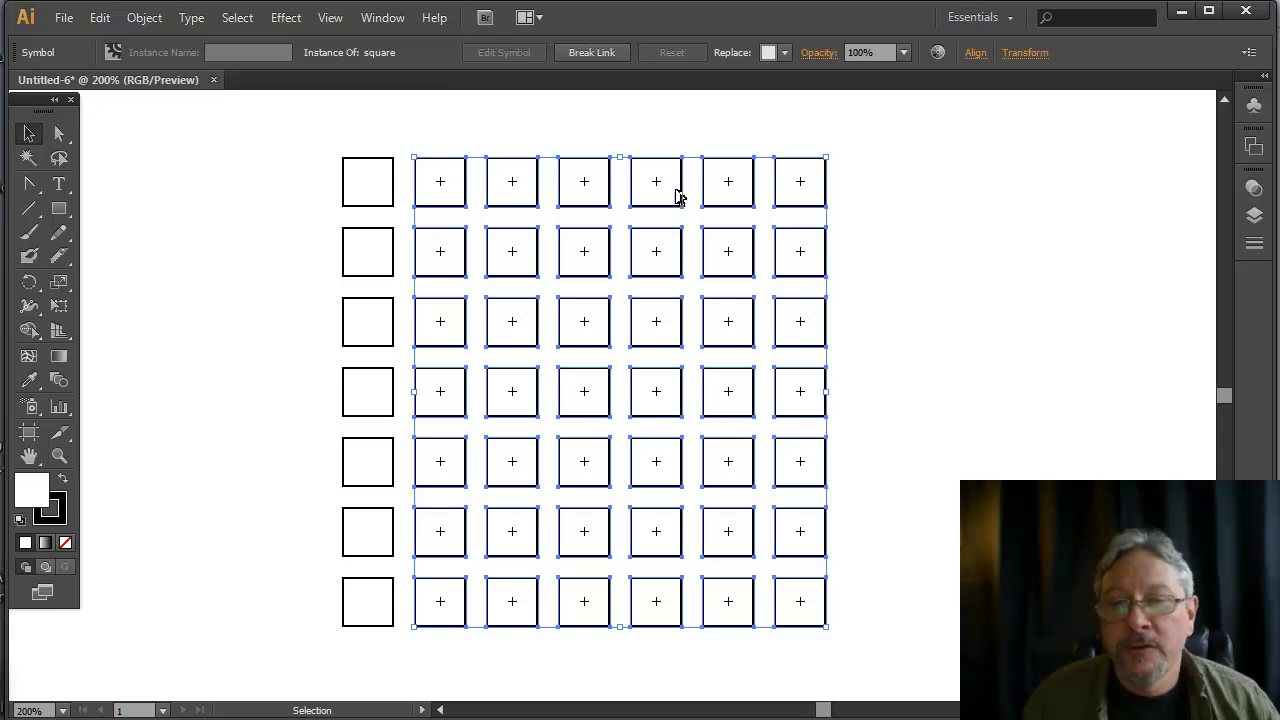
pyautogui.click(160, 20)
pyautogui.moveTo(180, 55)
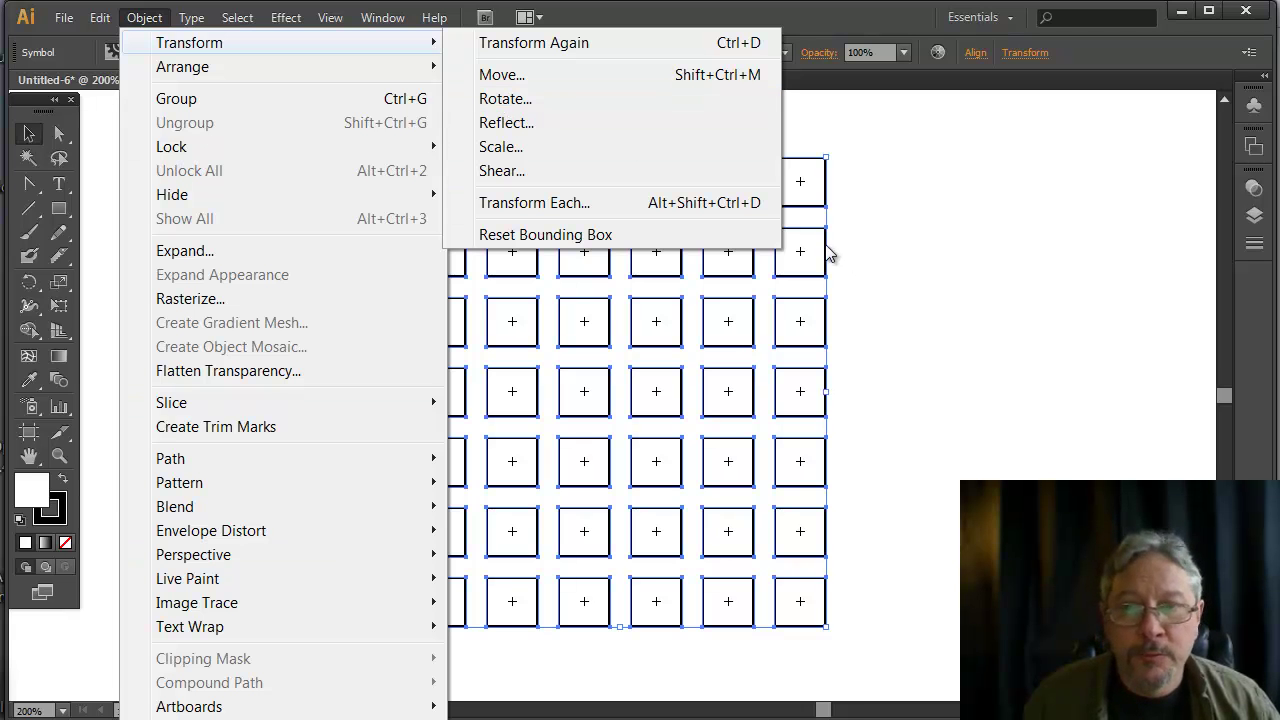
pyautogui.click(499, 100)
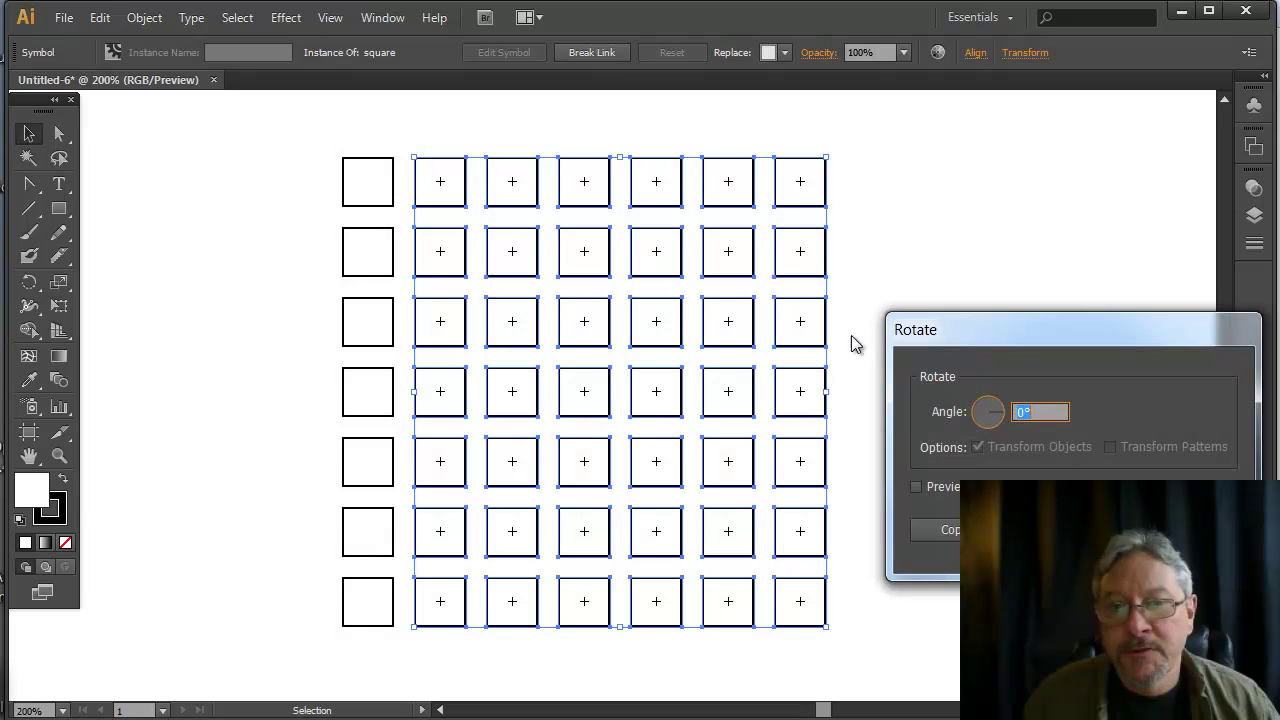
pyautogui.write('15')
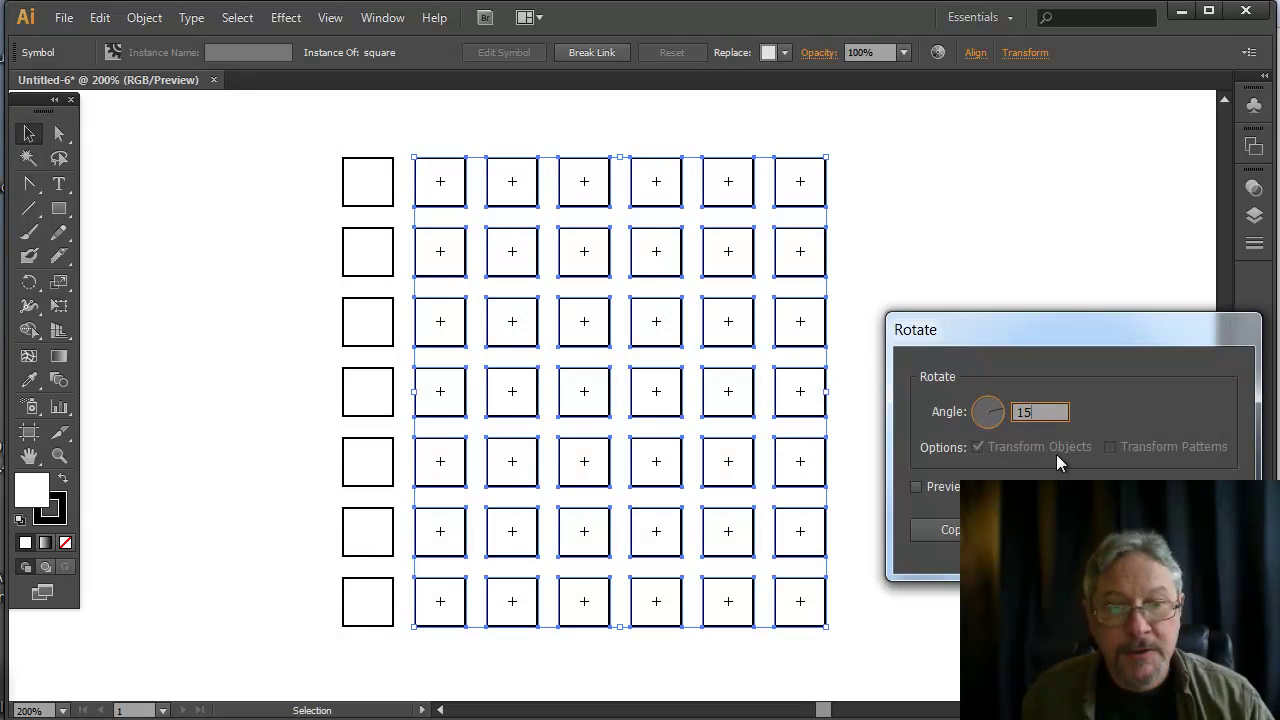
pyautogui.press('Return')
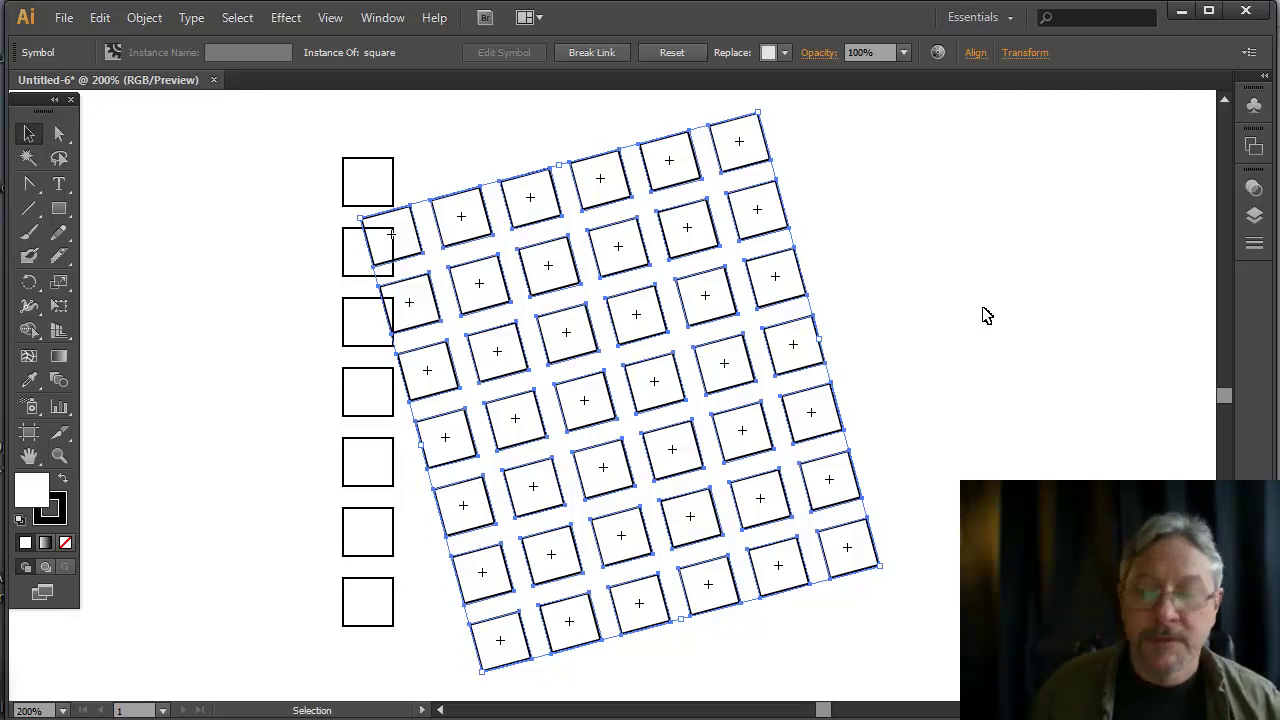
pyautogui.hotkey('ctrl', 'z')
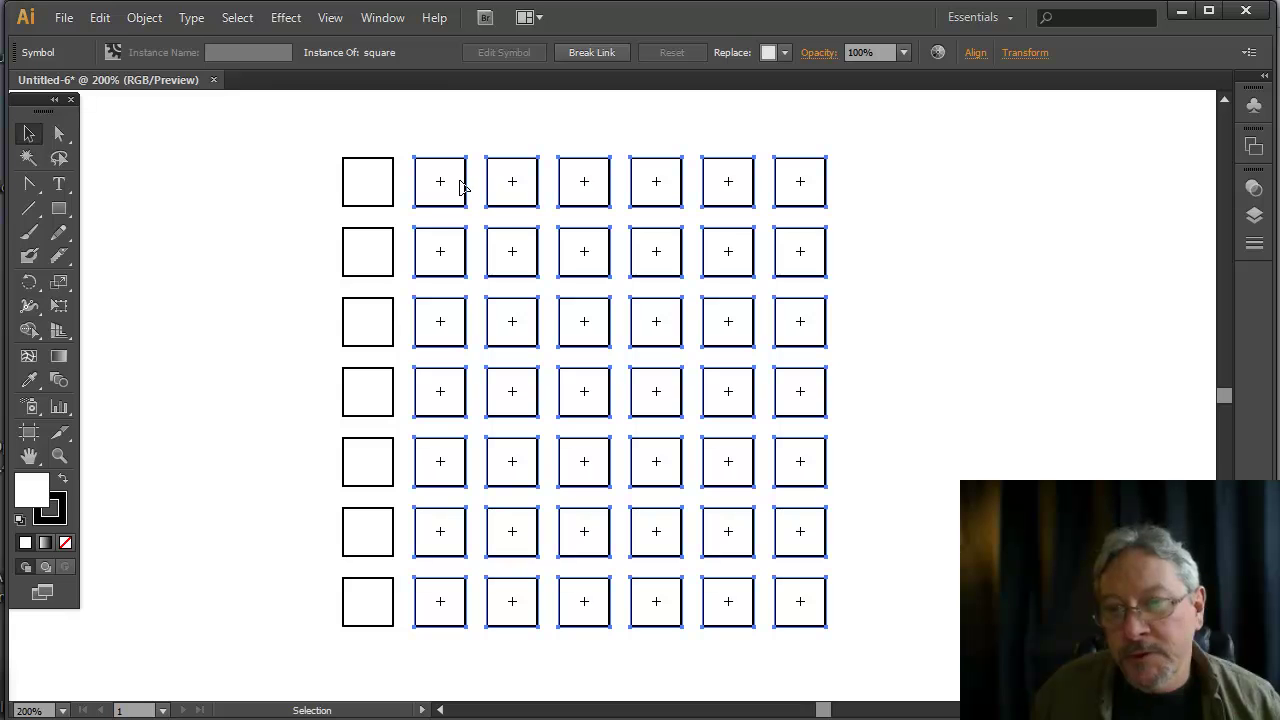
# Rotate each selected square 15° in place with Transform Each.
pyautogui.click(142, 18)
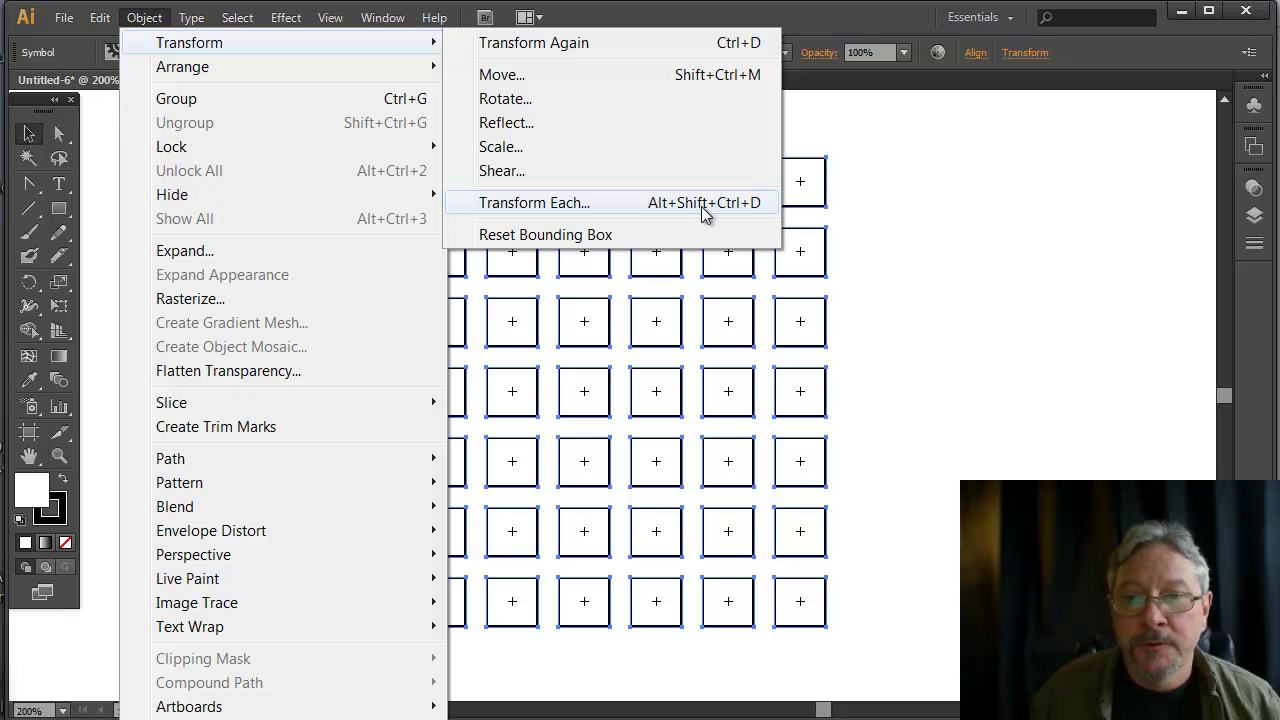
pyautogui.click(561, 204)
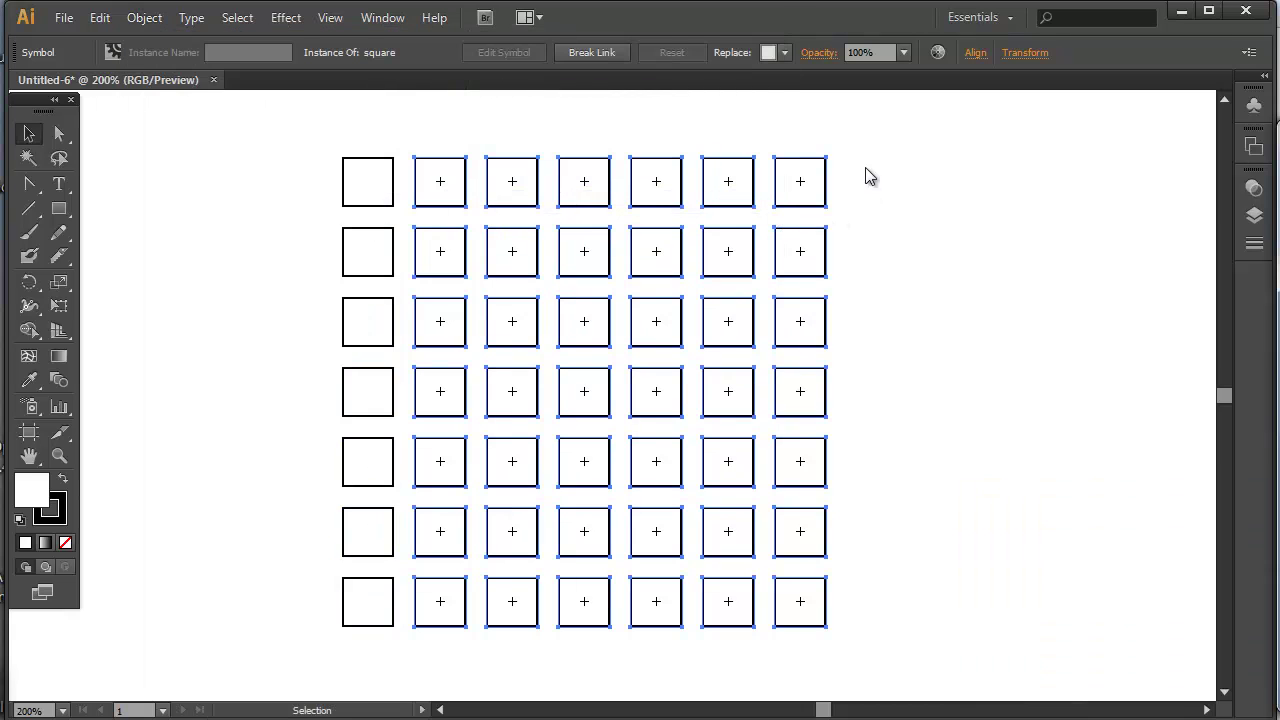
pyautogui.moveTo(1063, 109); pyautogui.dragTo(1038, 106)
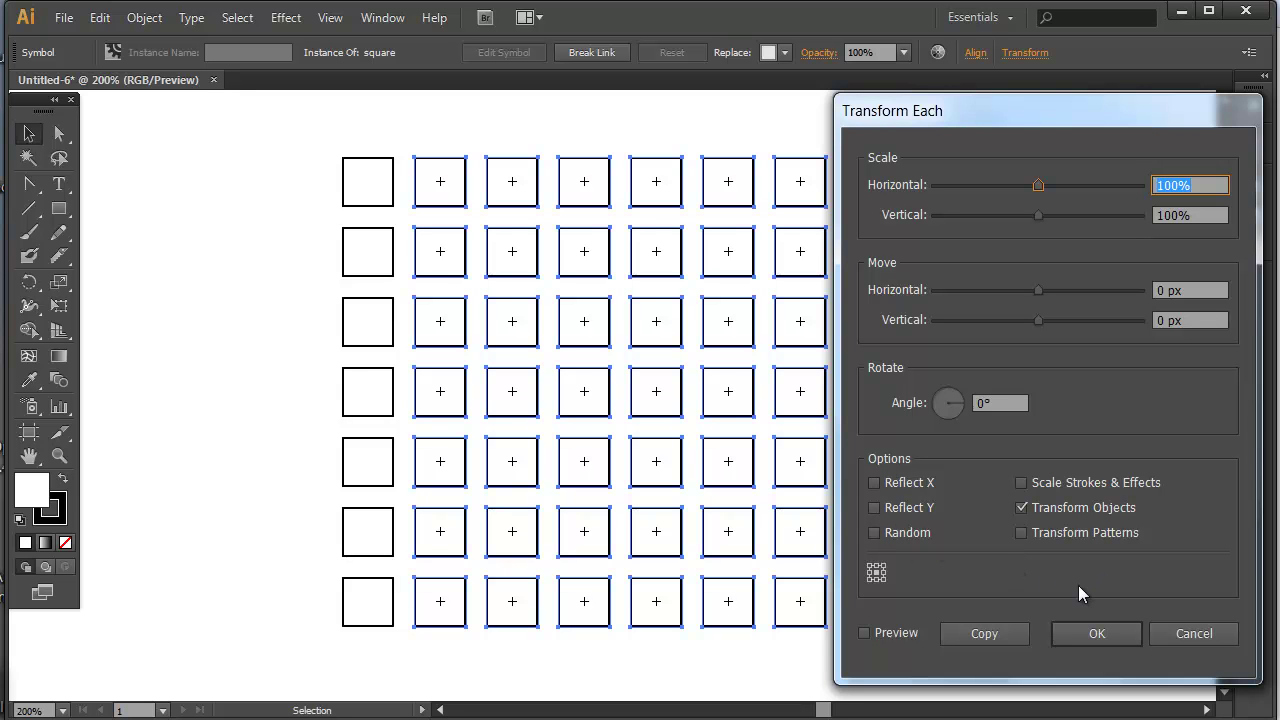
pyautogui.click(988, 404)
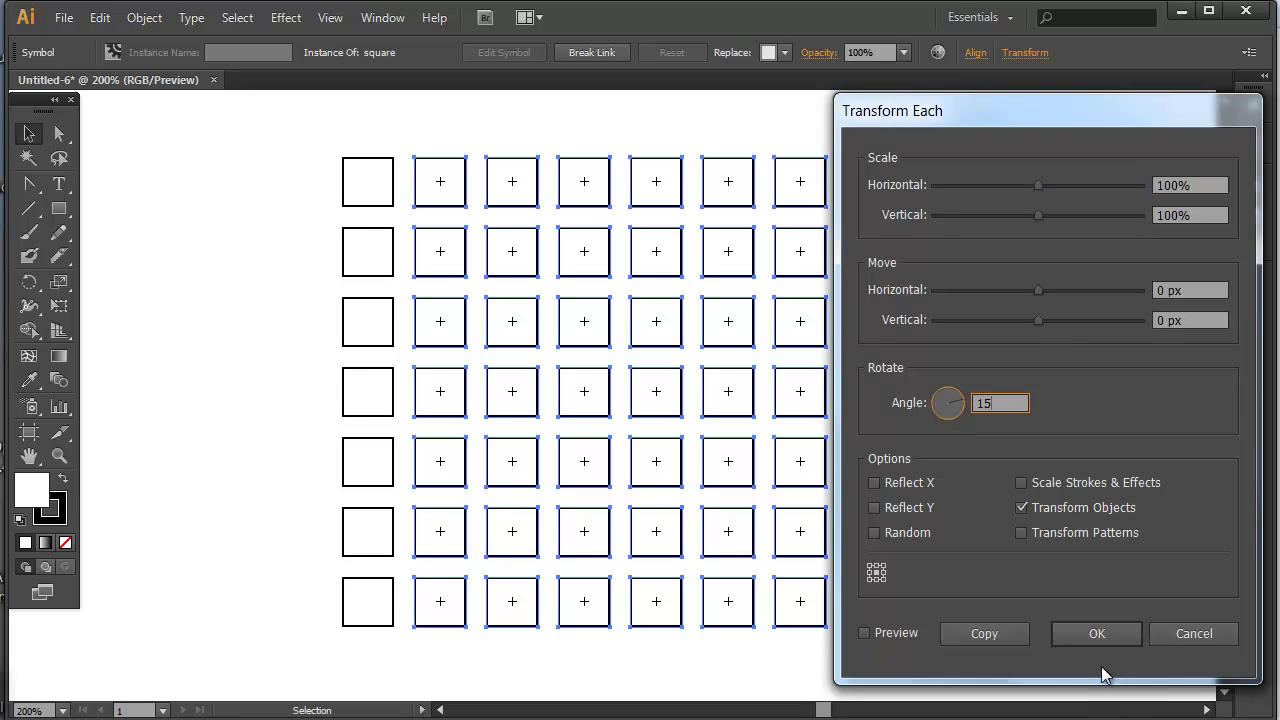
pyautogui.click(1113, 629)
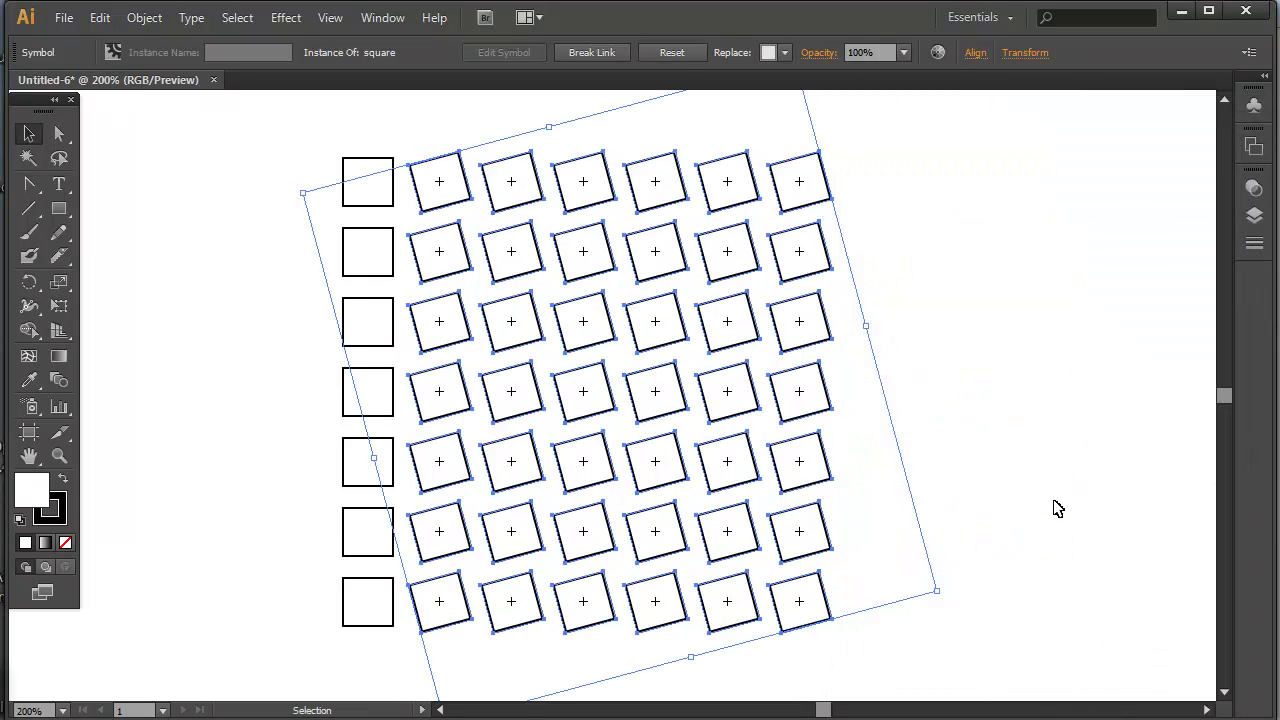
pyautogui.click(1058, 508)
# Repeat the 15° rotation on all but the two leftmost columns, then on the four rightmost.
pyautogui.moveTo(914, 126); pyautogui.dragTo(514, 690)
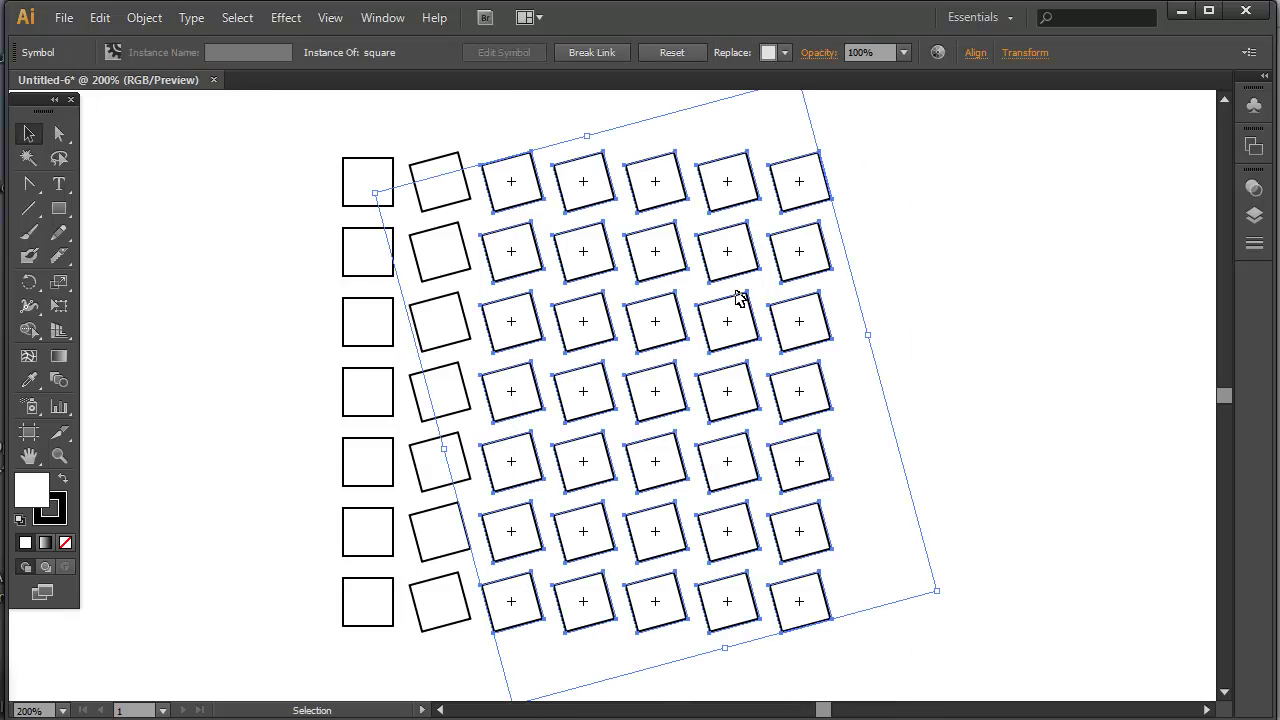
pyautogui.press('a')
pyautogui.hotkey('ctrl', 'd')
pyautogui.press('v')
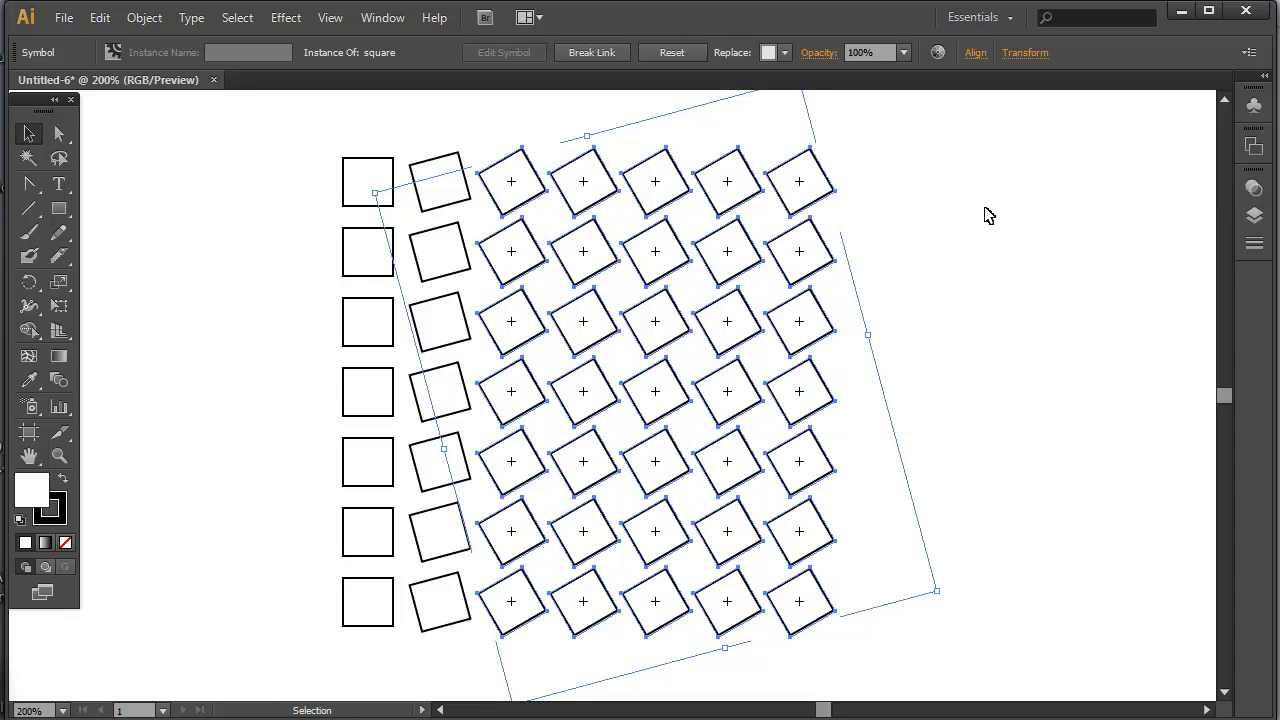
pyautogui.moveTo(916, 121); pyautogui.dragTo(598, 660)
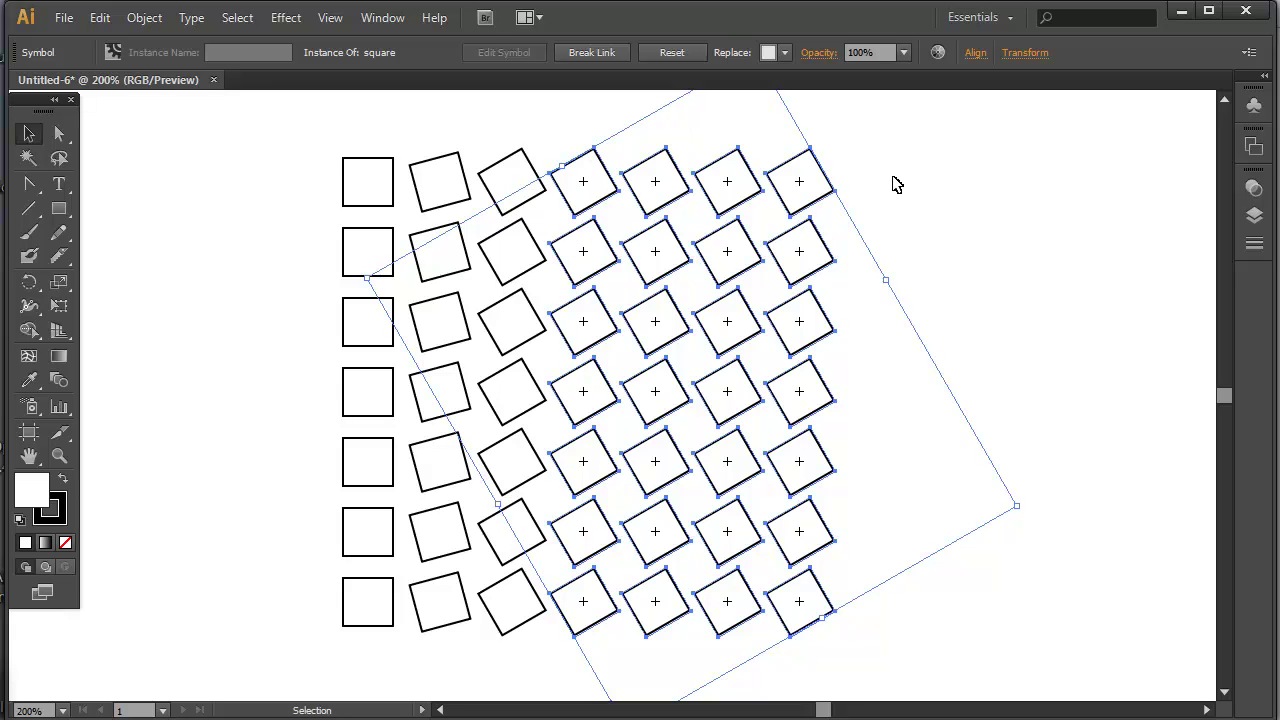
pyautogui.press('ctrl')
pyautogui.hotkey('ctrl', 'd')
# Repeat the rotation on the three, then two, then single rightmost columns.
pyautogui.moveTo(921, 132); pyautogui.dragTo(660, 704)
pyautogui.press('ctrl')
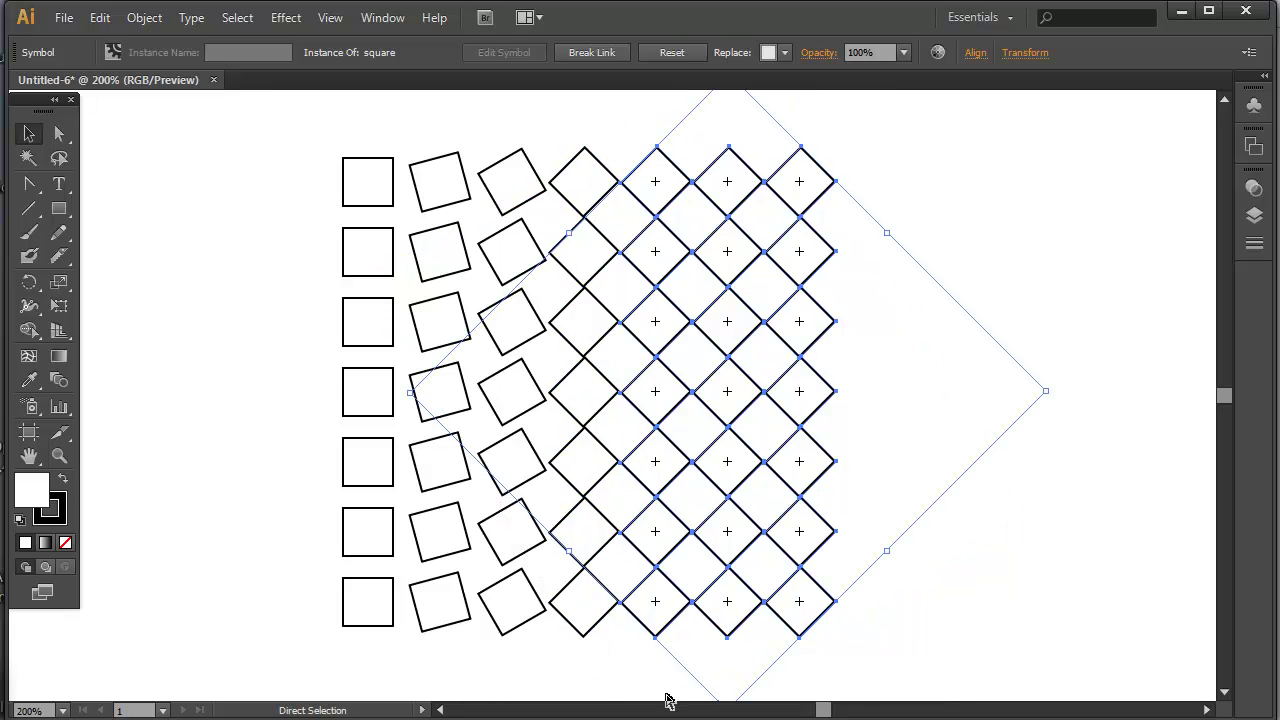
pyautogui.hotkey('ctrl', 'd')
pyautogui.moveTo(966, 124); pyautogui.dragTo(727, 657)
pyautogui.press('ctrl')
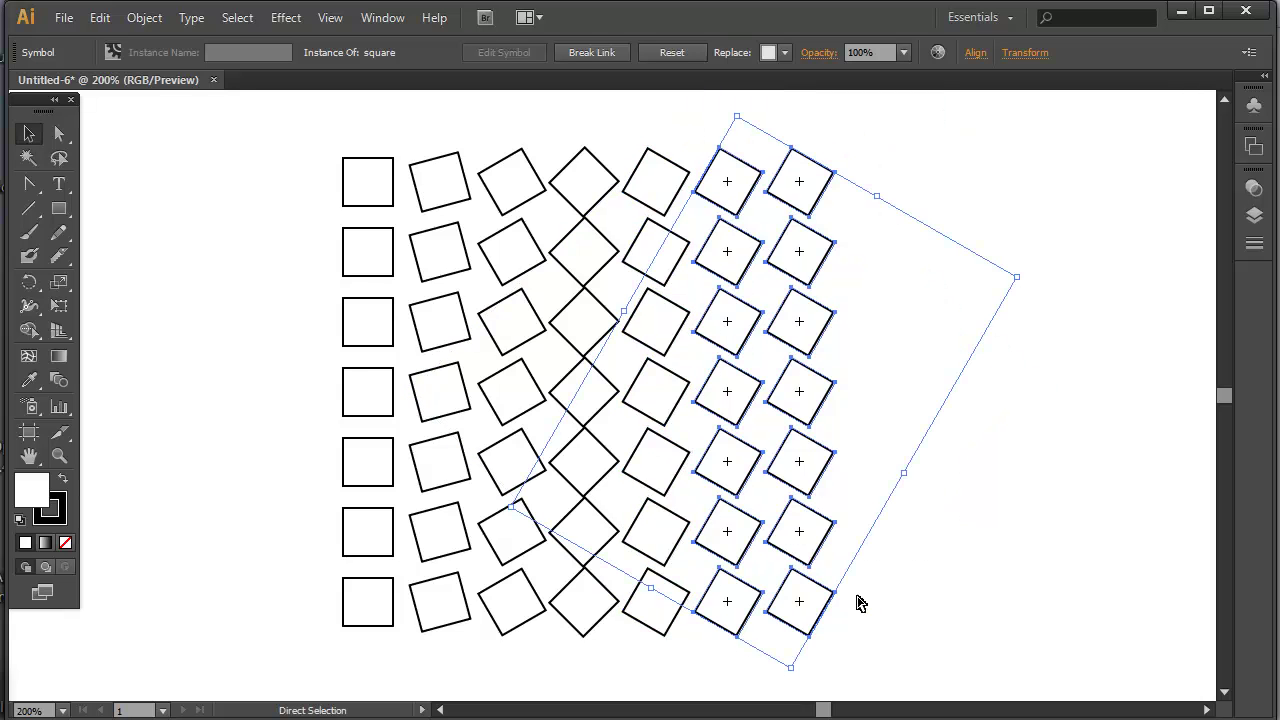
pyautogui.hotkey('ctrl', 'd')
pyautogui.moveTo(943, 147); pyautogui.dragTo(786, 646)
pyautogui.press('ctrl')
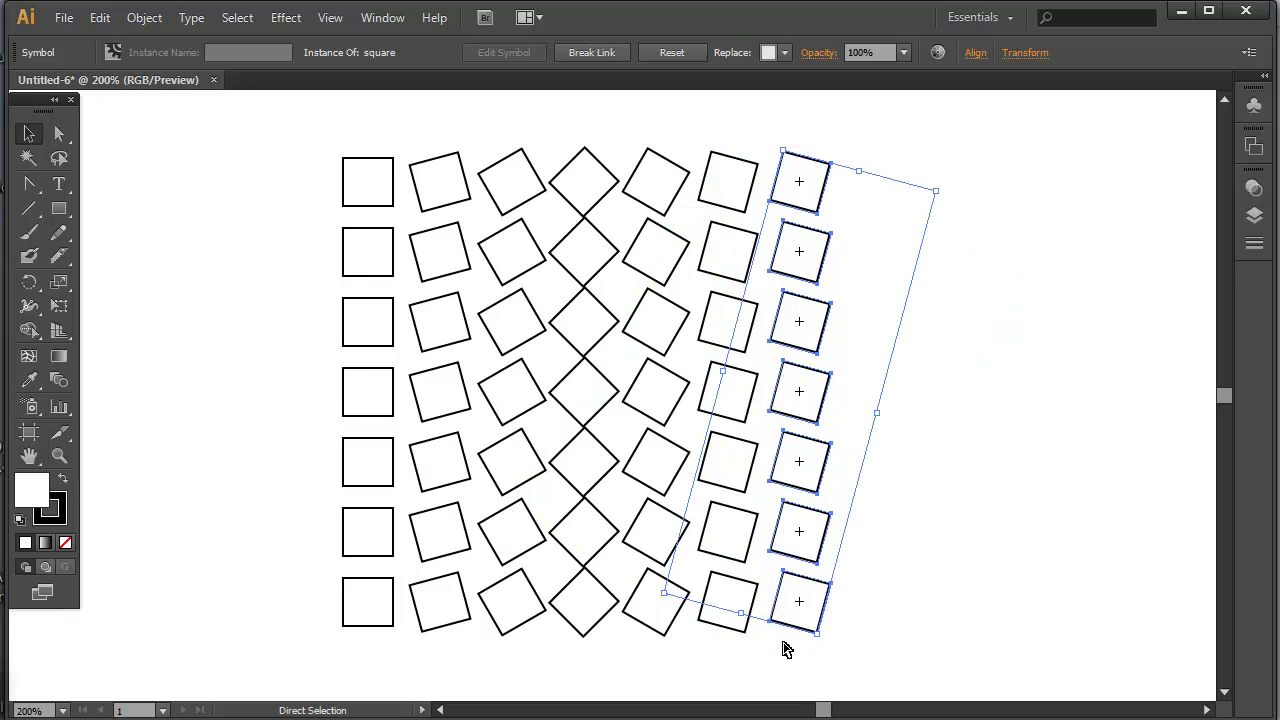
pyautogui.hotkey('ctrl', 'd')
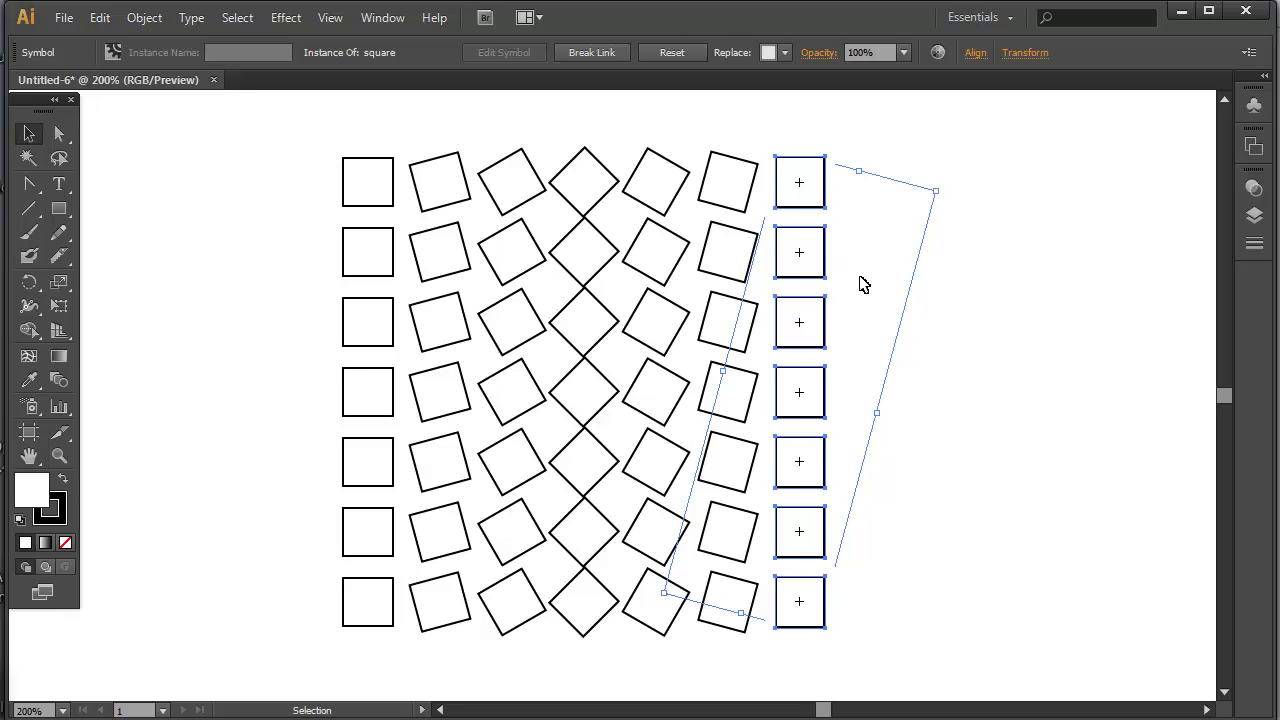
# Rotate the bottom six, five and four rows each another 15° with Ctrl+D.
pyautogui.moveTo(918, 645); pyautogui.dragTo(222, 259)
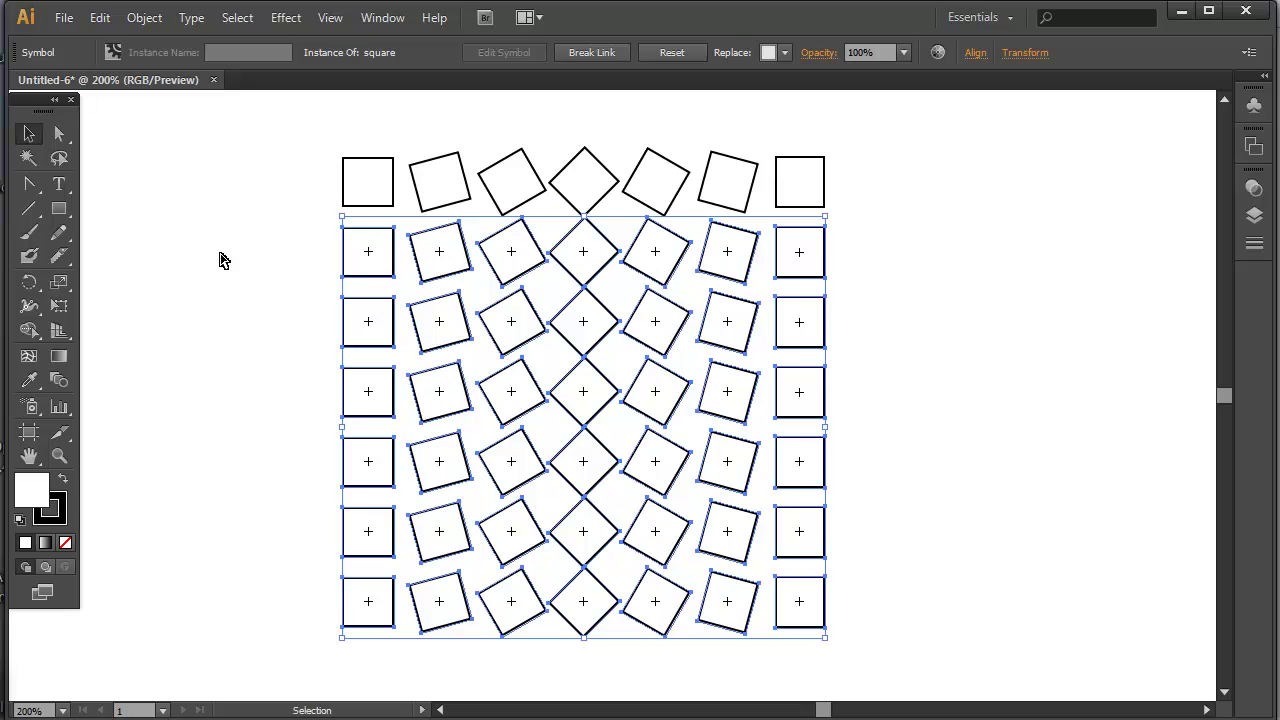
pyautogui.hotkey('ctrl', 'd')
pyautogui.moveTo(940, 658); pyautogui.dragTo(251, 329)
pyautogui.hotkey('ctrl', 'd')
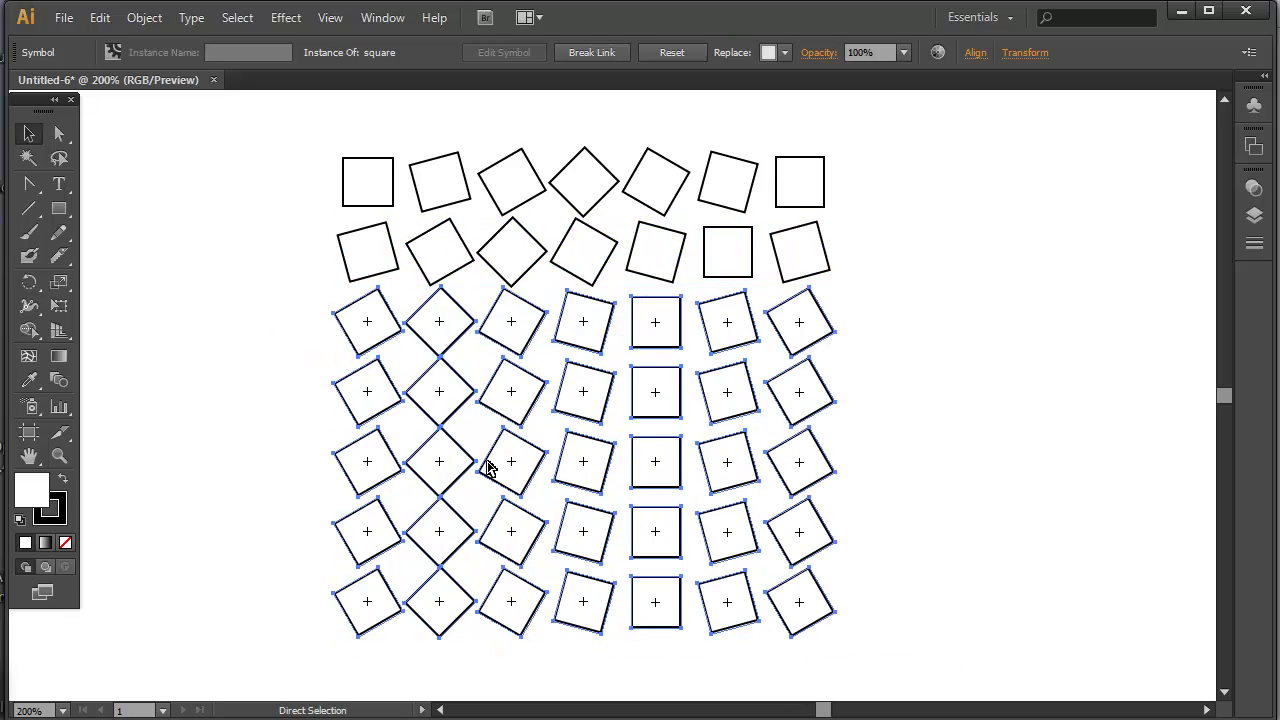
pyautogui.moveTo(858, 655); pyautogui.dragTo(231, 406)
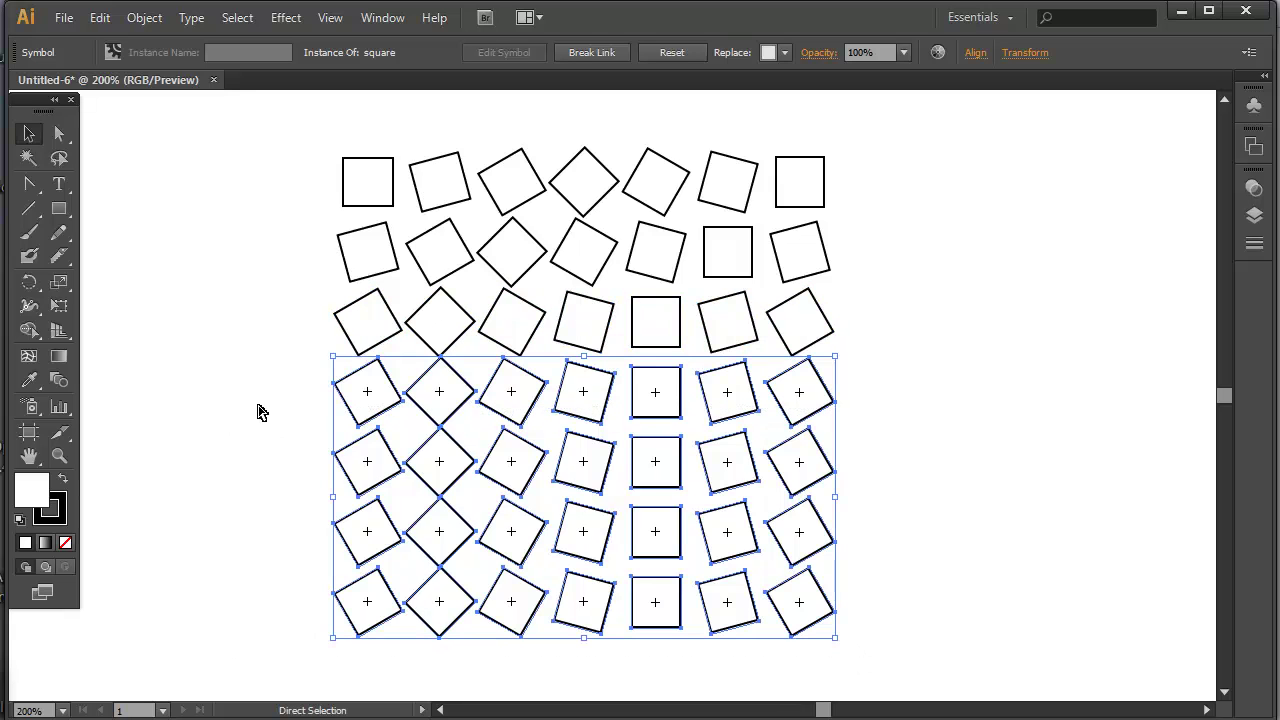
pyautogui.hotkey('ctrl', 'd')
# Rotate the bottom three, two and last rows another 15° each, then deselect.
pyautogui.moveTo(886, 655); pyautogui.dragTo(137, 457)
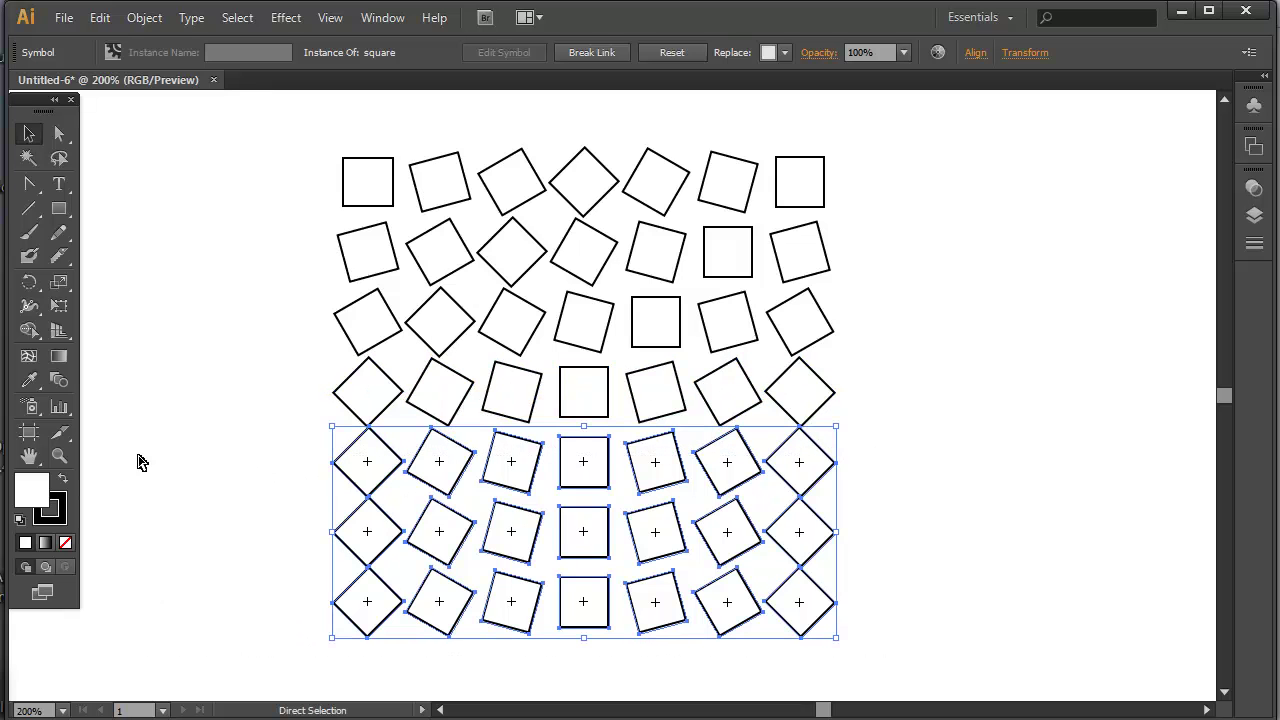
pyautogui.hotkey('ctrl', 'd')
pyautogui.moveTo(1036, 684); pyautogui.dragTo(299, 527)
pyautogui.hotkey('ctrl', 'd')
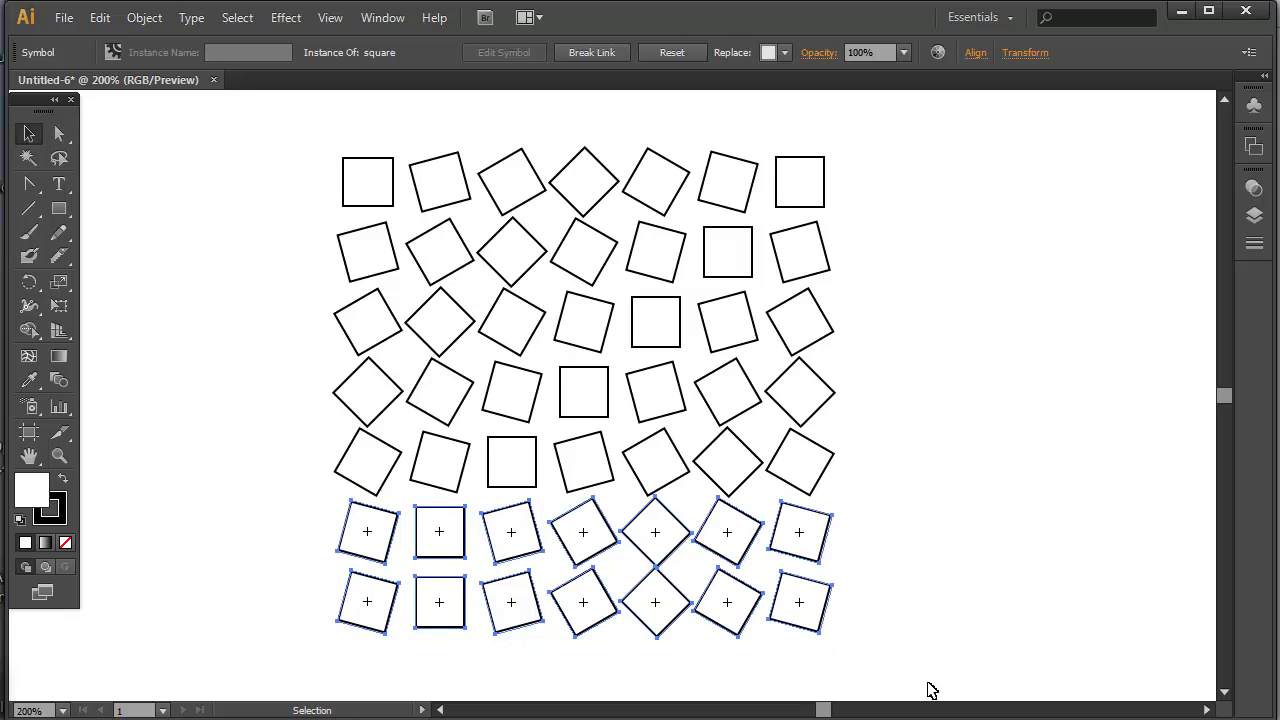
pyautogui.moveTo(929, 689); pyautogui.dragTo(327, 603)
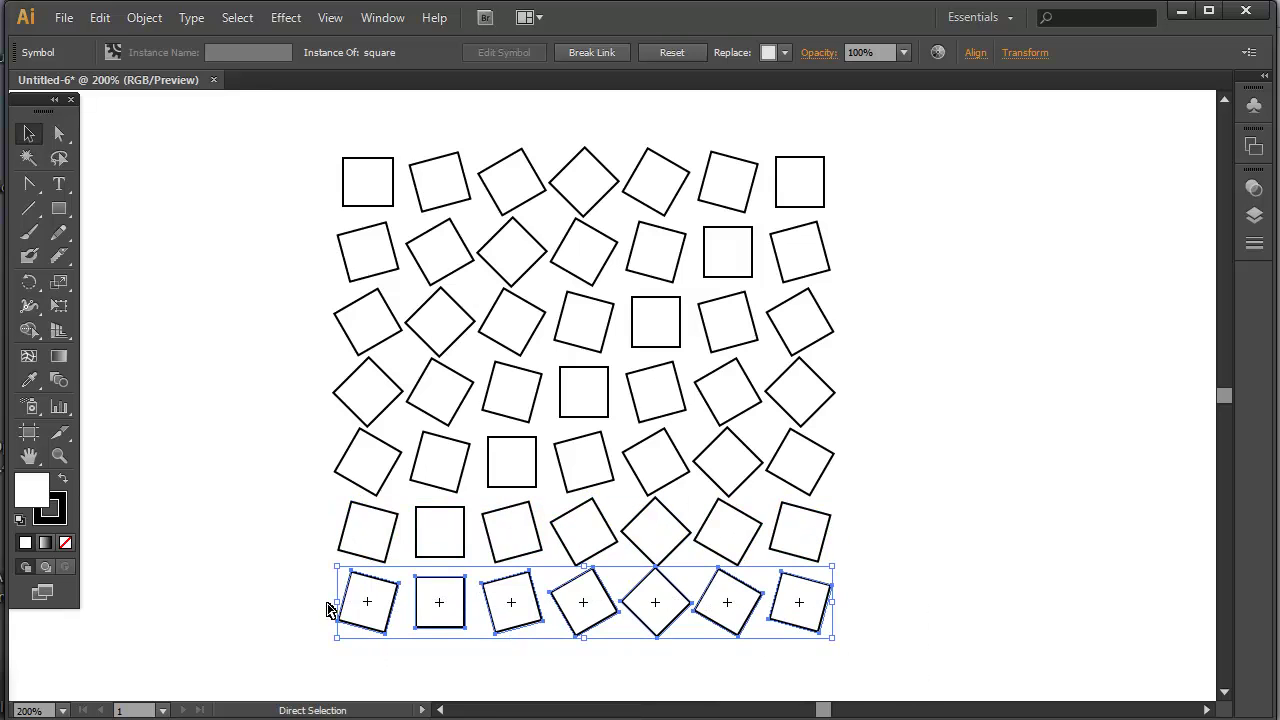
pyautogui.hotkey('ctrl', 'd')
pyautogui.click(1058, 451)
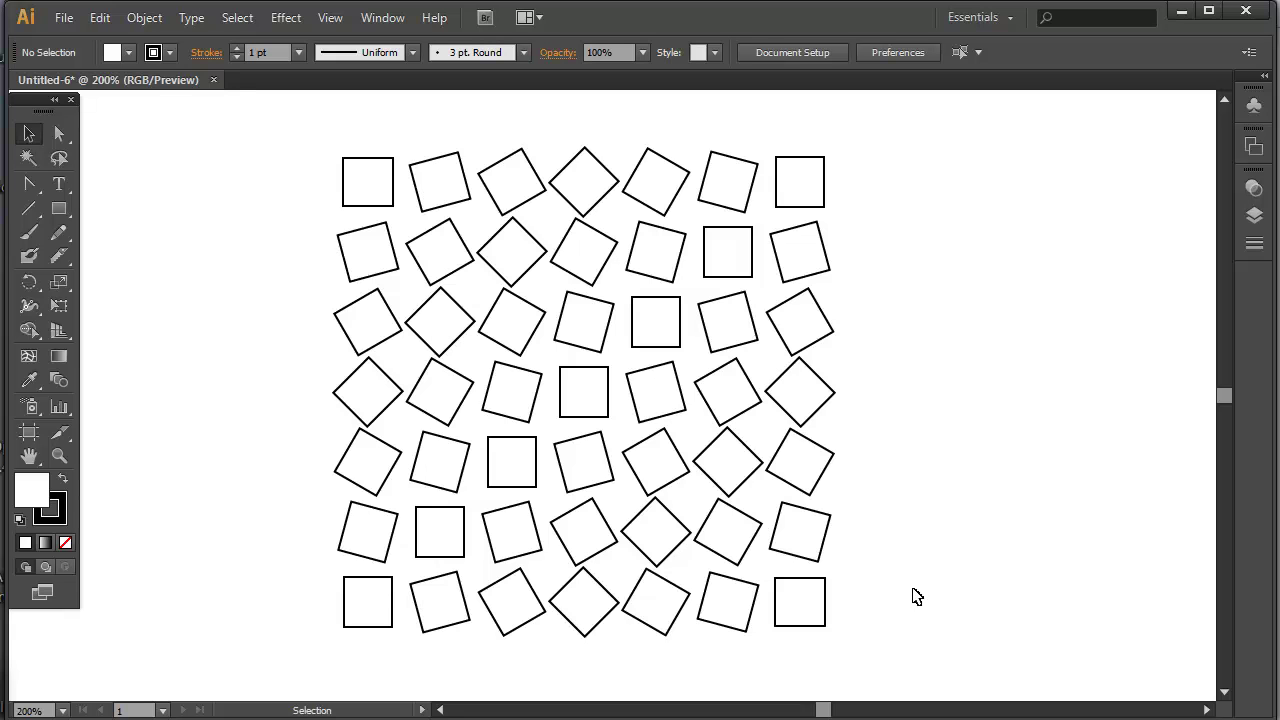
# Drag a selection marquee around the entire 7×7 grid of squares.
pyautogui.moveTo(287, 130); pyautogui.dragTo(910, 628)
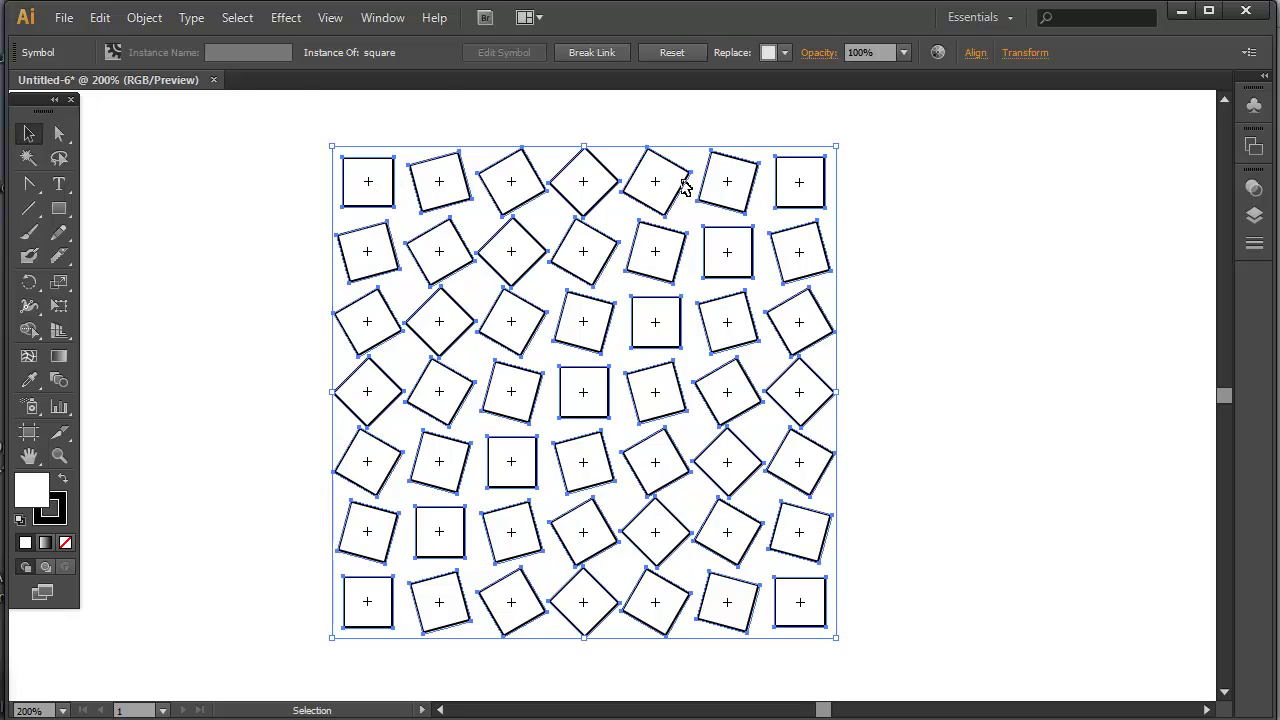
# Apply Transform Each with angle 0° and horizontal and vertical scale 90% to all squares.
pyautogui.click(155, 24)
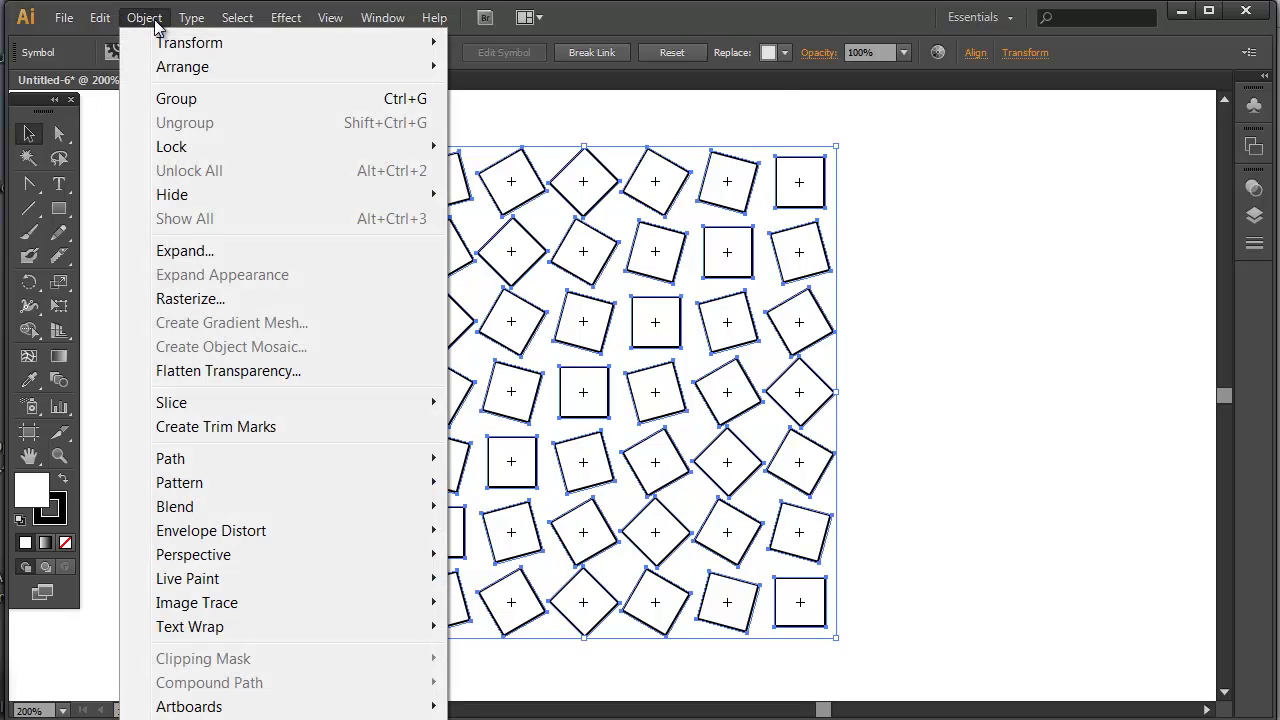
pyautogui.moveTo(204, 43)
pyautogui.click(535, 203)
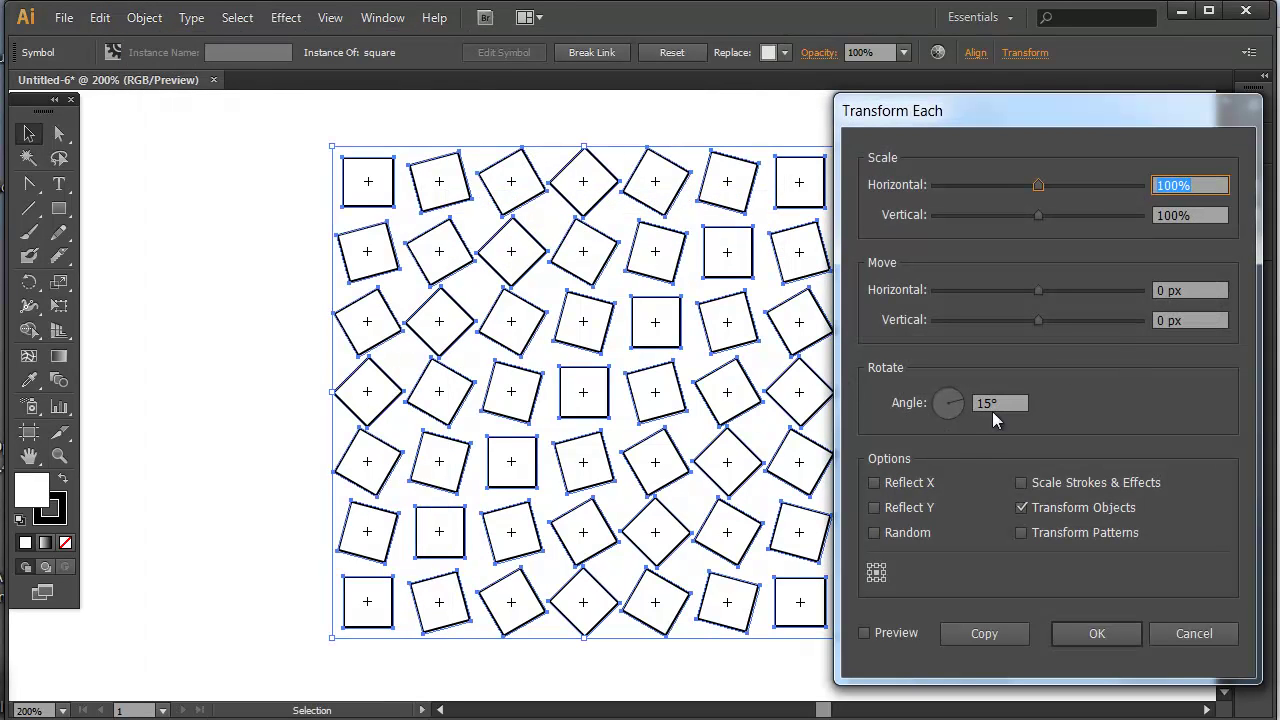
pyautogui.click(888, 402)
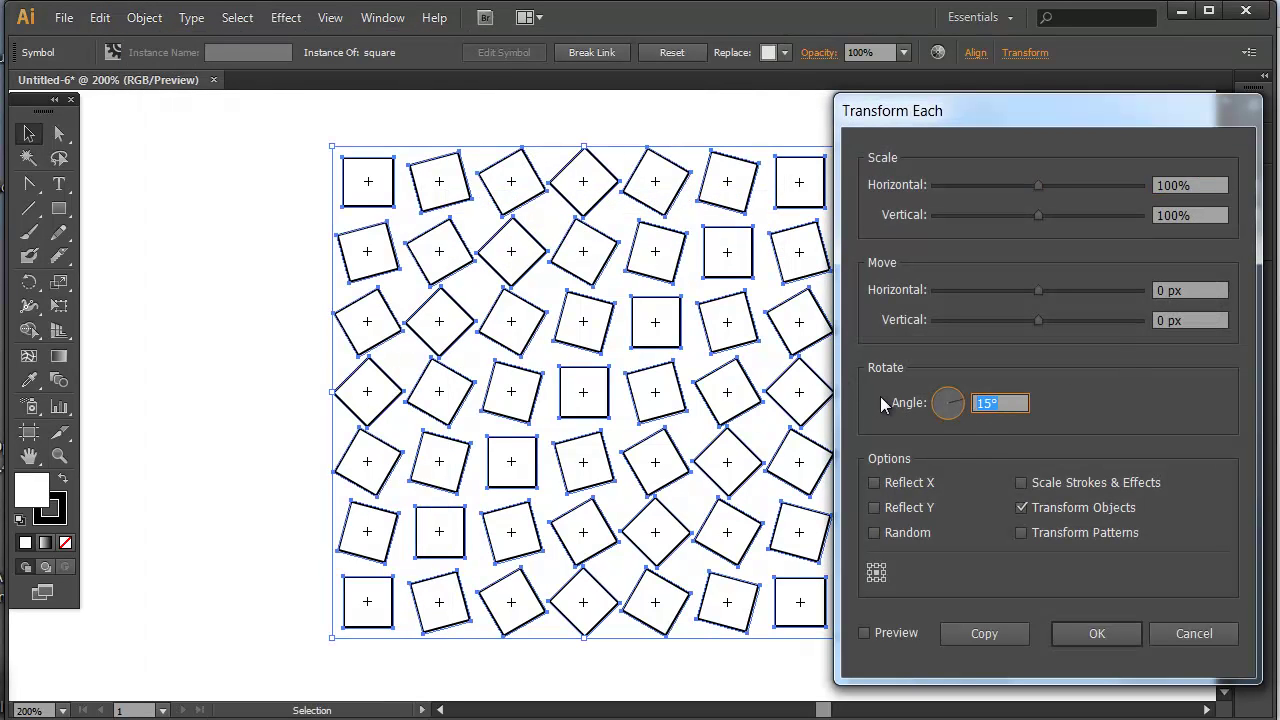
pyautogui.write('0')
pyautogui.moveTo(1038, 185); pyautogui.dragTo(1042, 188)
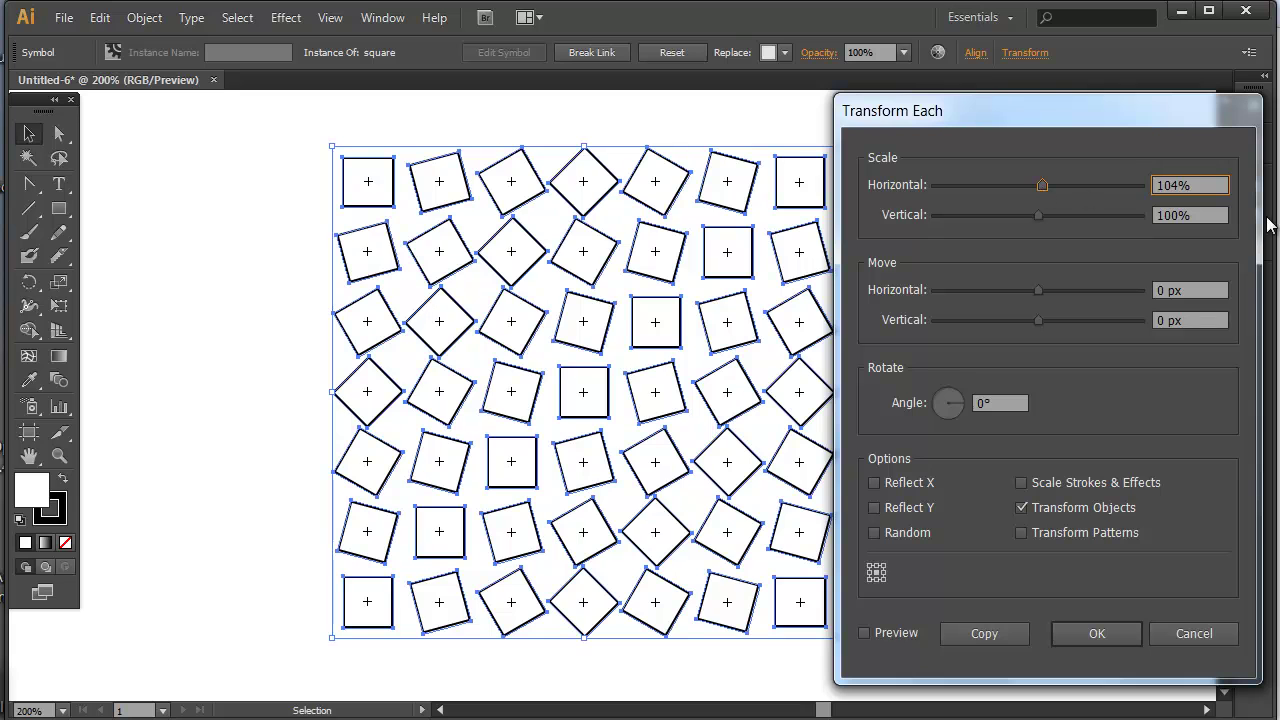
pyautogui.moveTo(1219, 186); pyautogui.dragTo(1087, 190)
pyautogui.write('90')
pyautogui.press('Tab')
pyautogui.write('90')
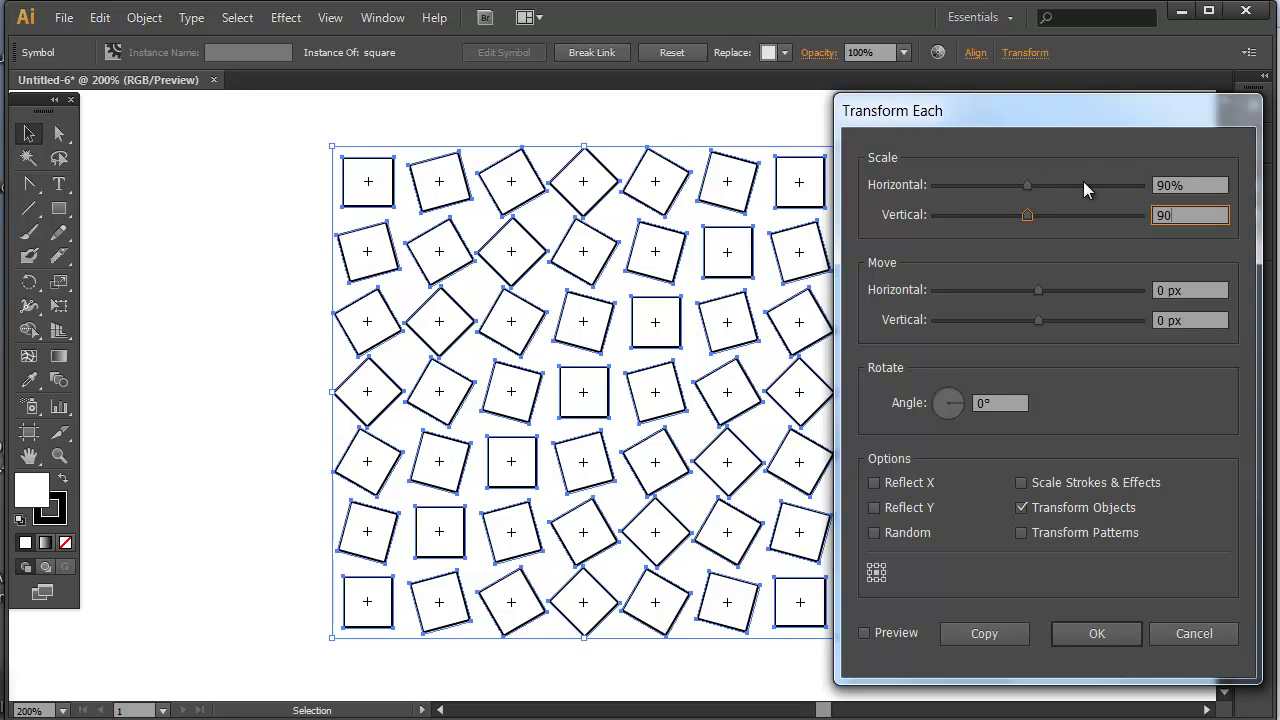
pyautogui.press('Tab')
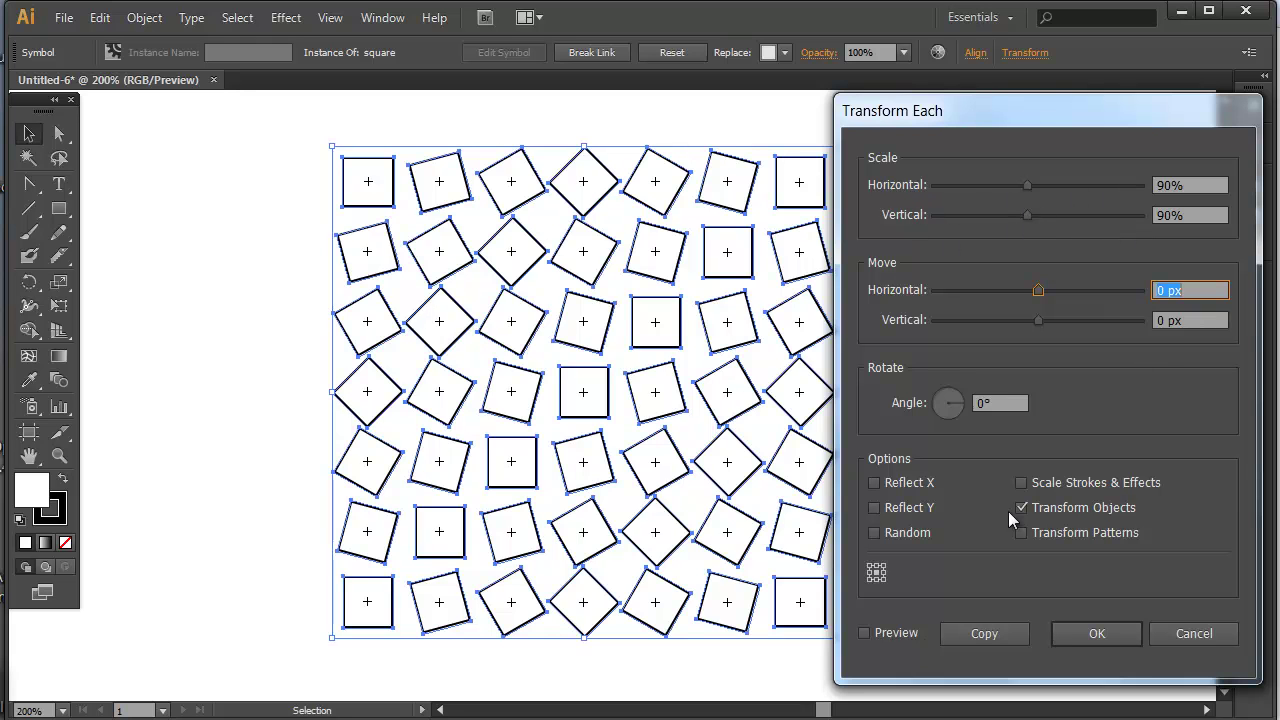
pyautogui.click(863, 634)
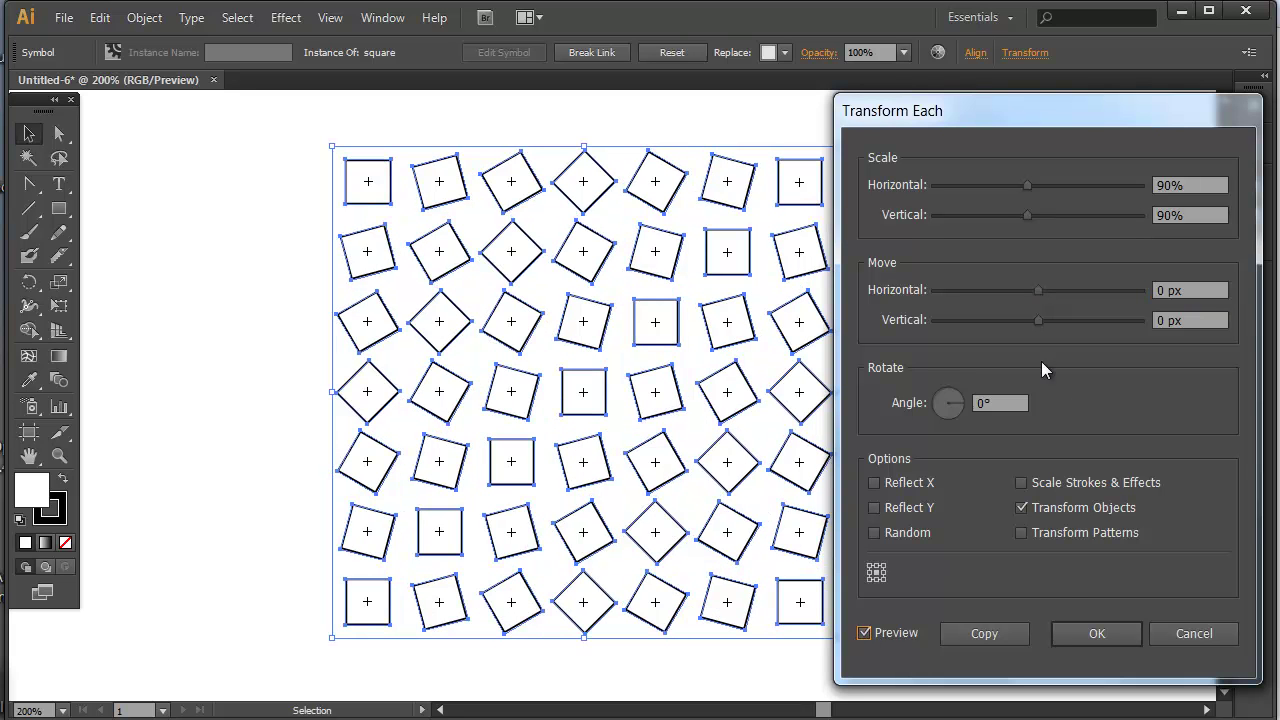
pyautogui.click(1122, 630)
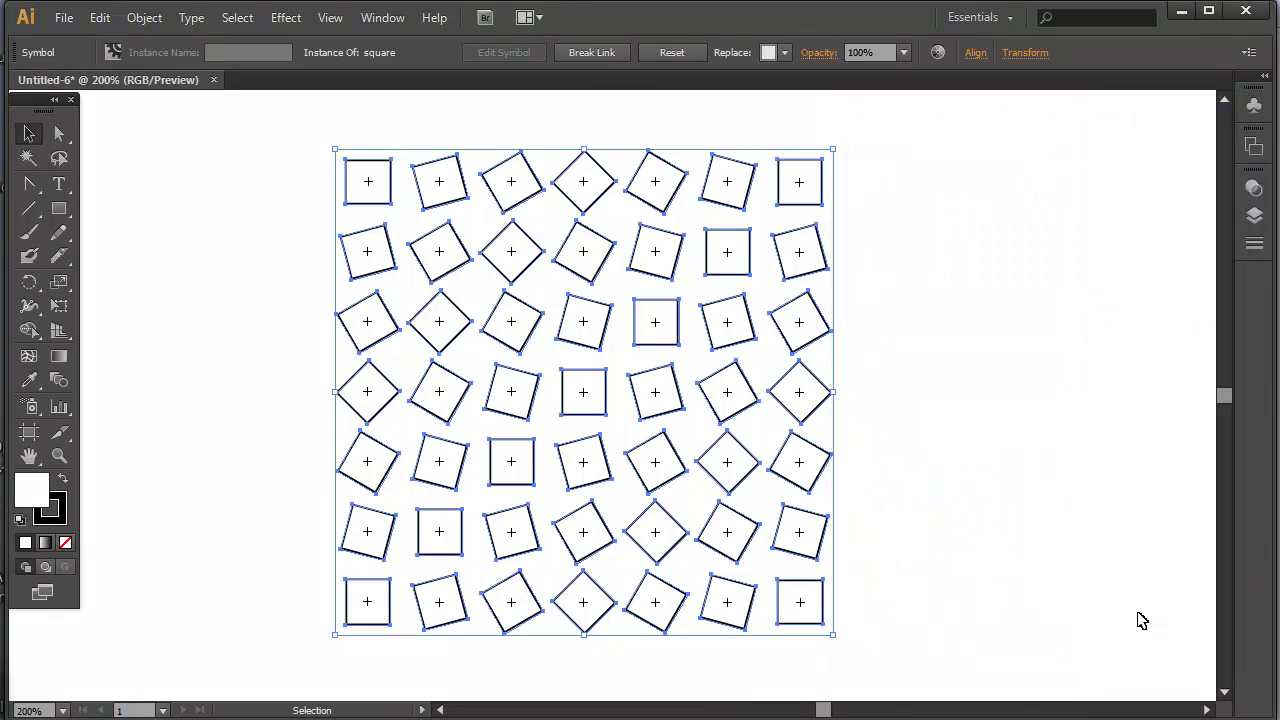
# Shrink the inner 5×5 block of squares once more.
pyautogui.click(1030, 390)
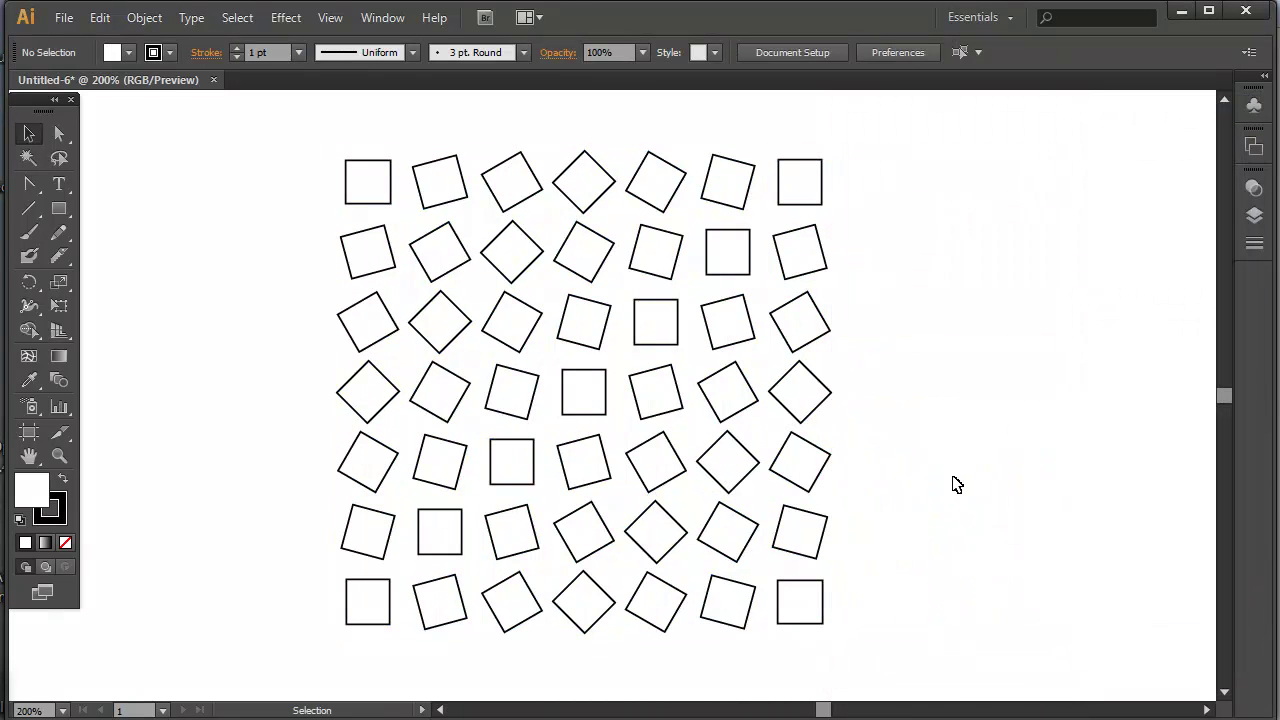
pyautogui.moveTo(409, 227); pyautogui.dragTo(757, 558)
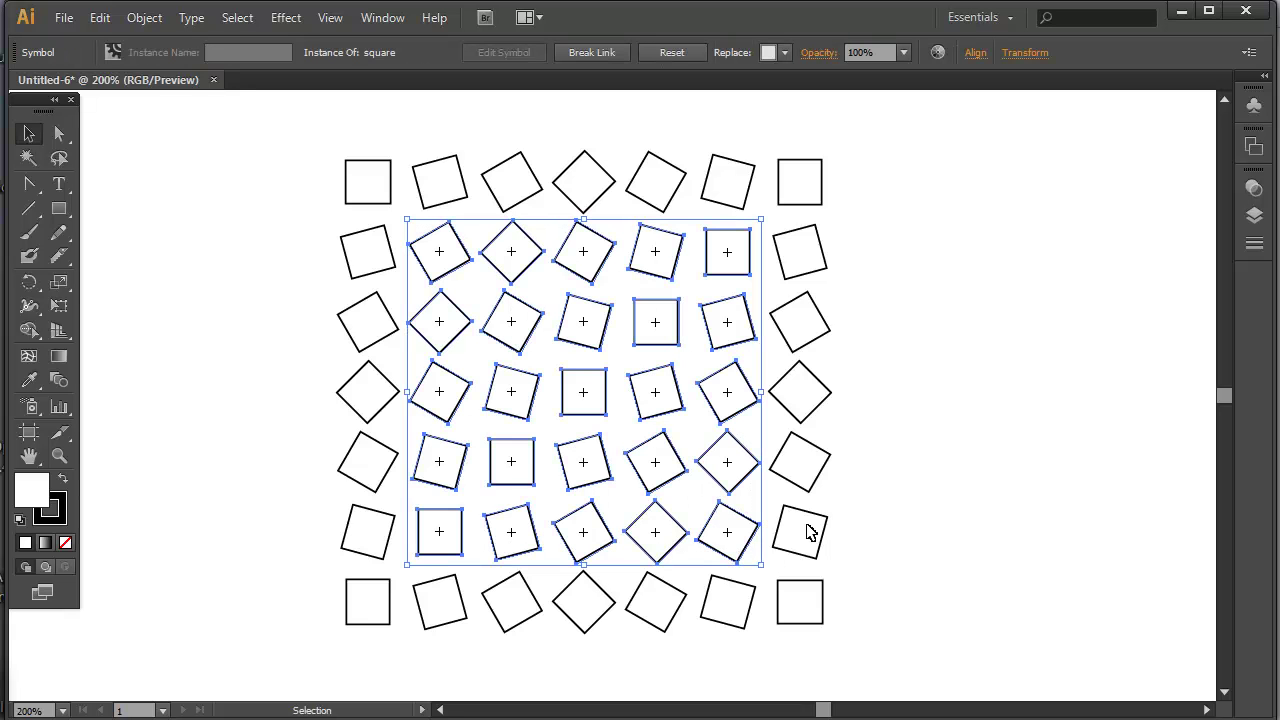
pyautogui.press('ctrl')
pyautogui.hotkey('ctrl', 'shift', 'b')
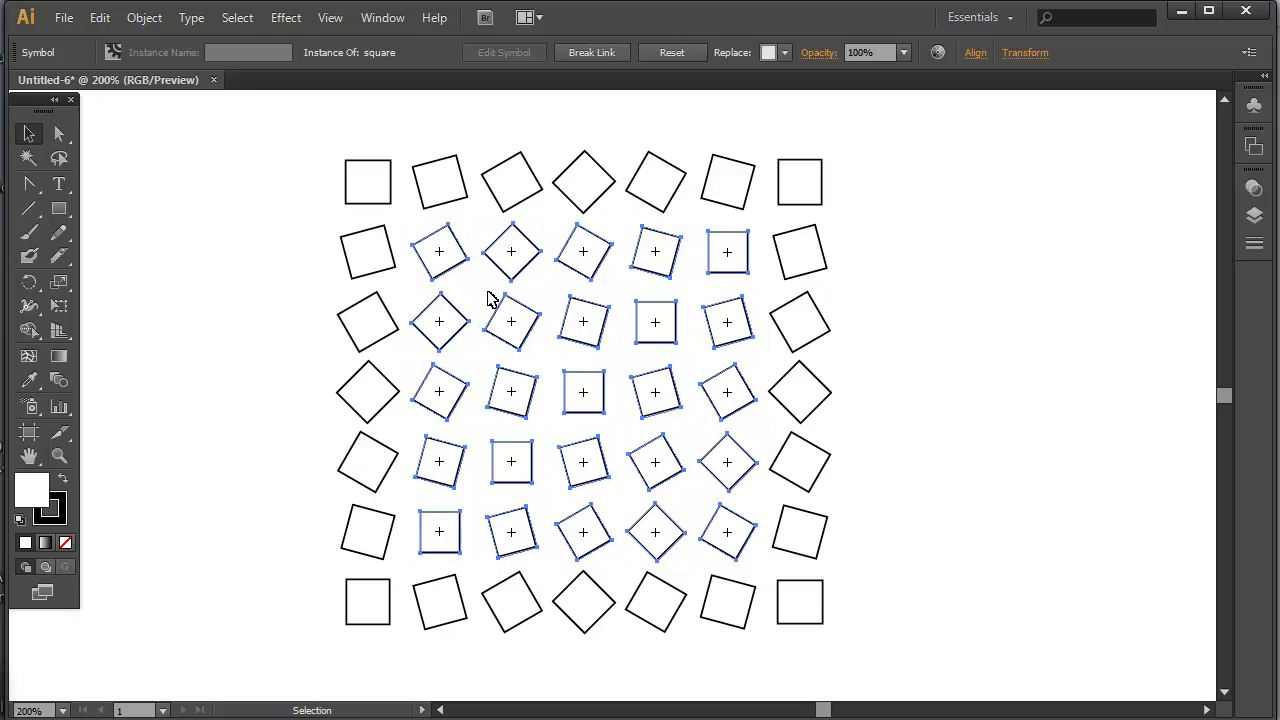
# Shrink the central 3×3 block again, then select and deselect the centre square.
pyautogui.moveTo(488, 292); pyautogui.dragTo(690, 488)
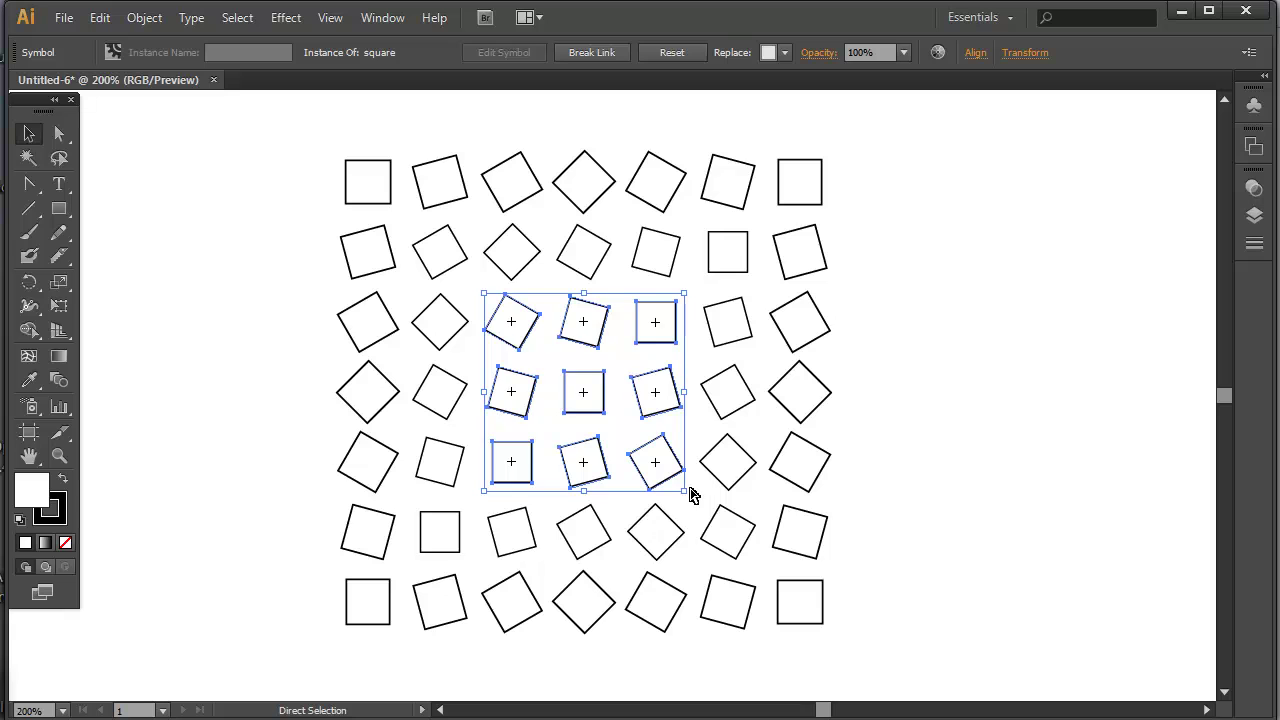
pyautogui.hotkey('ctrl', 'd')
pyautogui.click(582, 400)
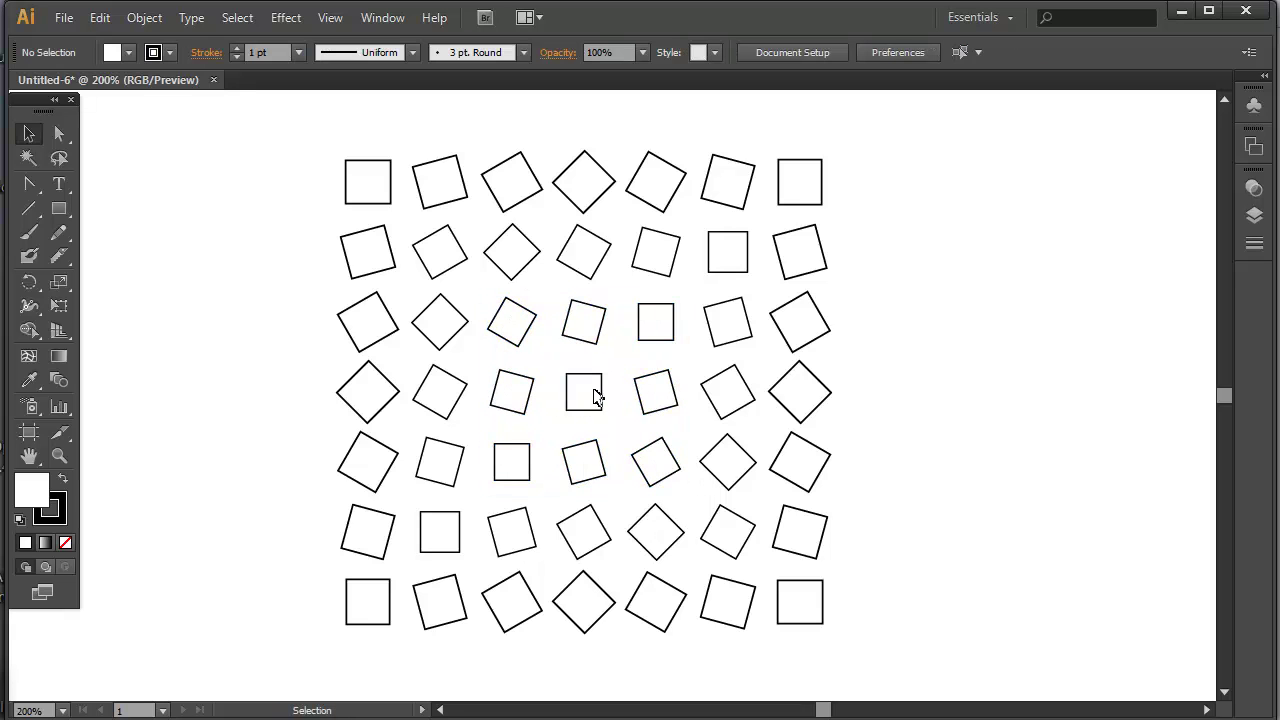
pyautogui.click(604, 406)
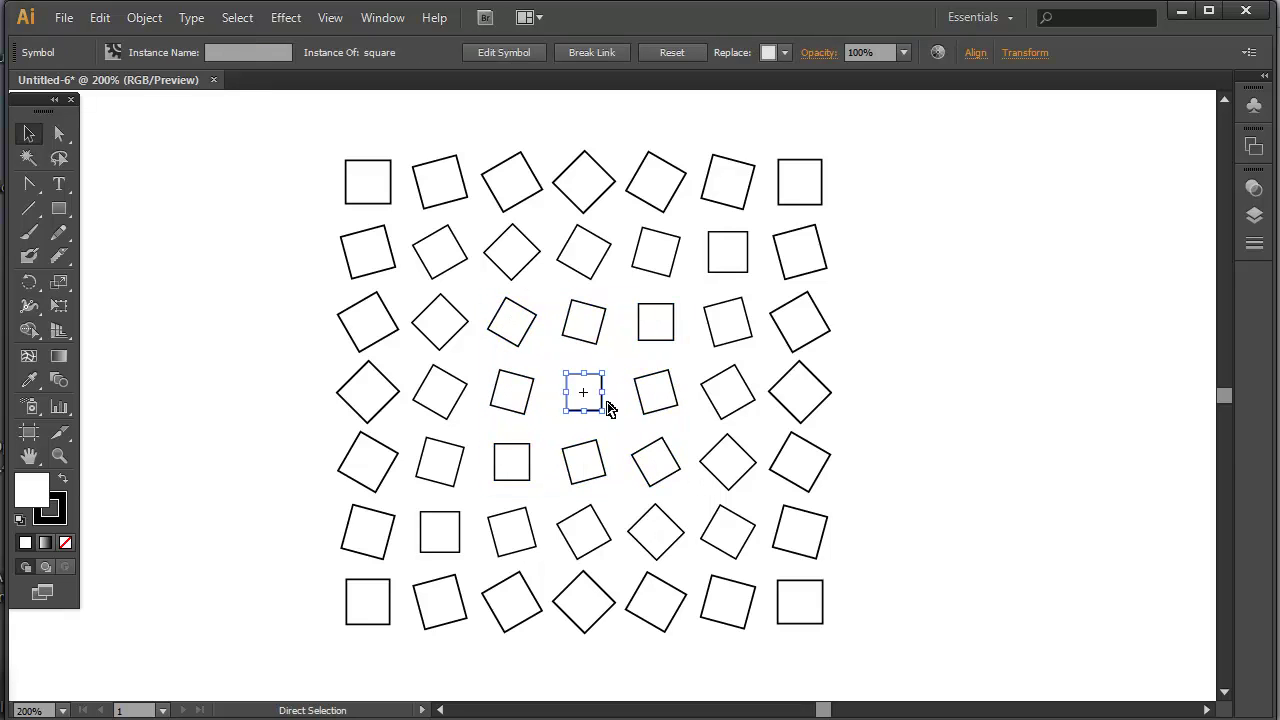
pyautogui.click(1017, 346)
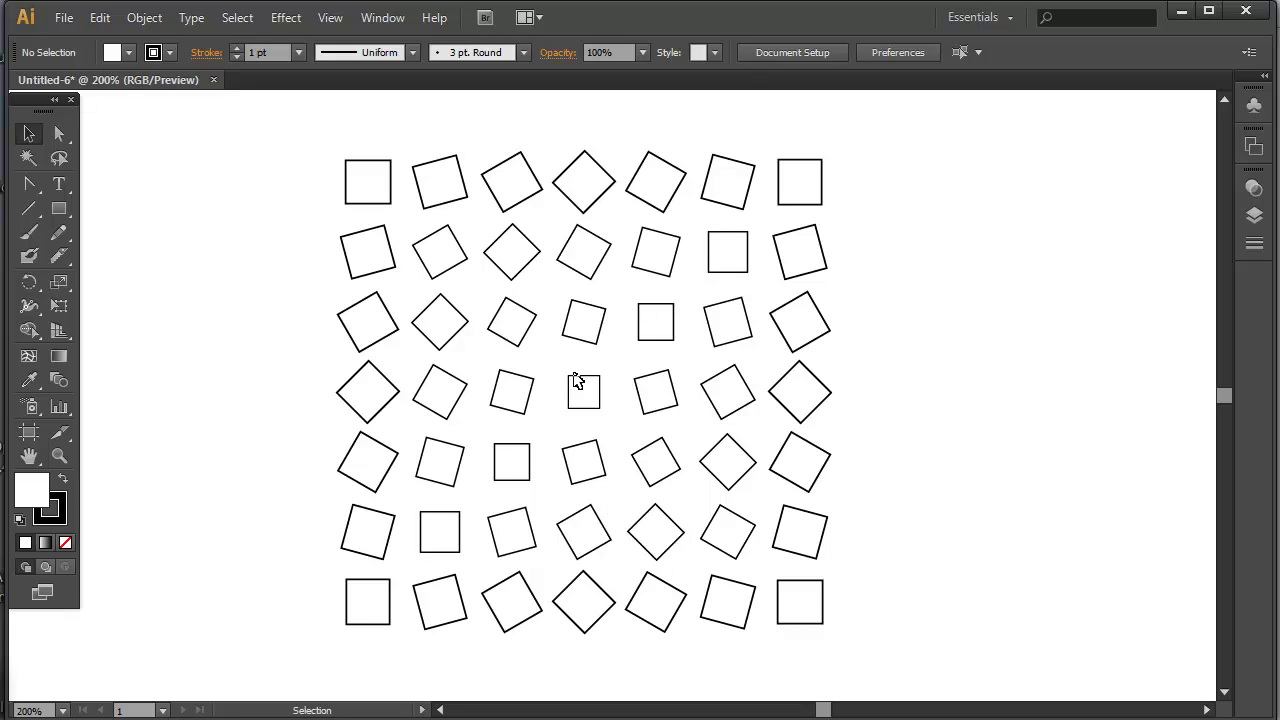
# Select the top-left square symbol instance in the grid.
pyautogui.click(391, 205)
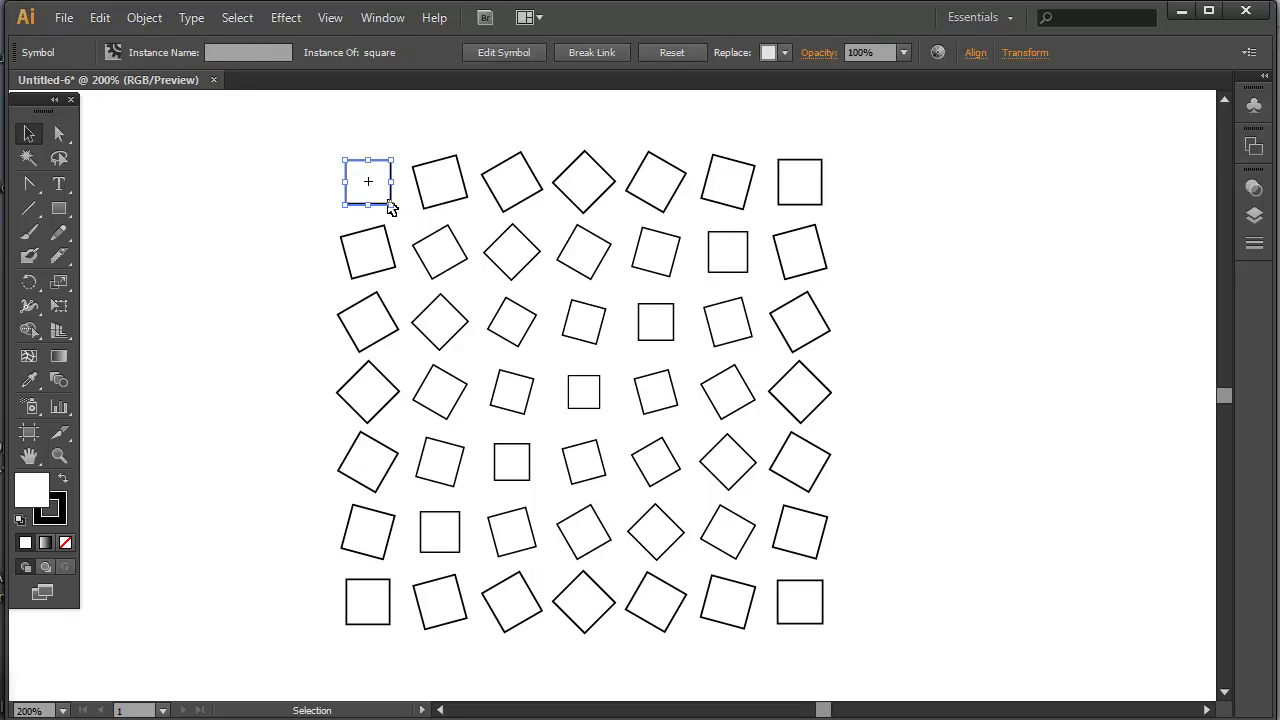
# Show the Layers panel and open the top-left square symbol for editing, confirming edits apply to all instances.
pyautogui.doubleClick(391, 205)
pyautogui.press('F7')
pyautogui.click(391, 170)
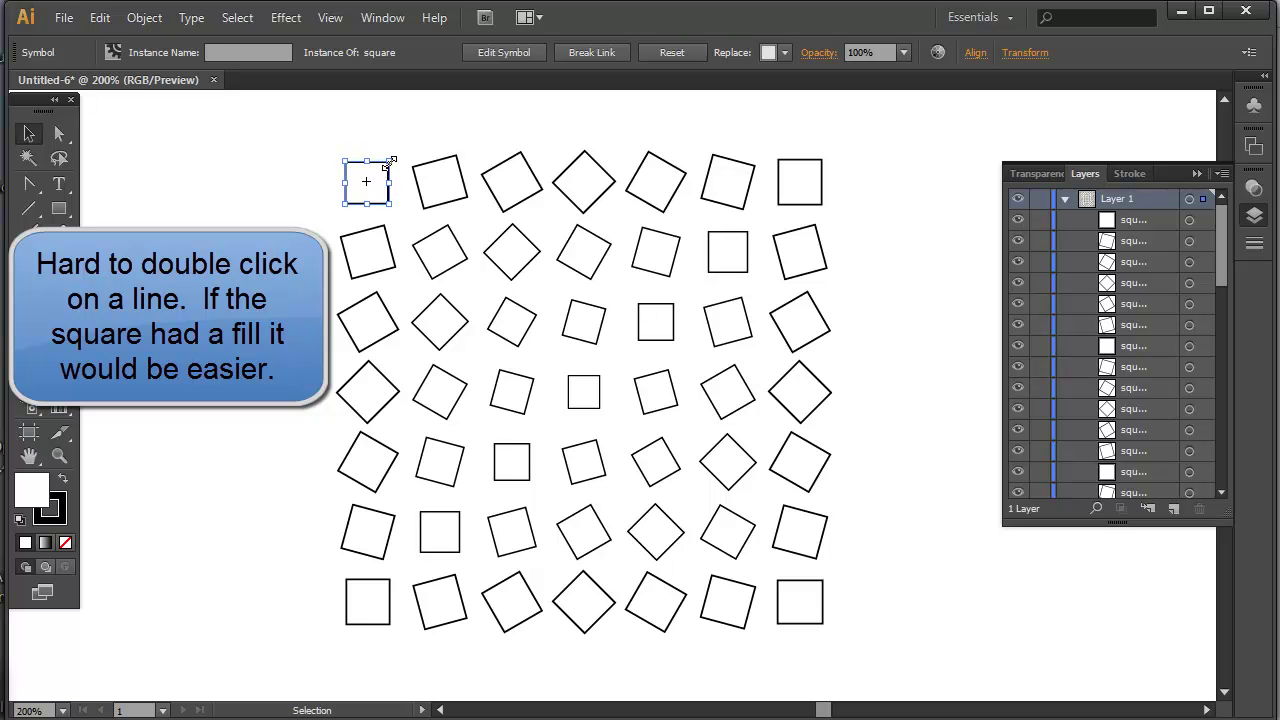
pyautogui.doubleClick(389, 170)
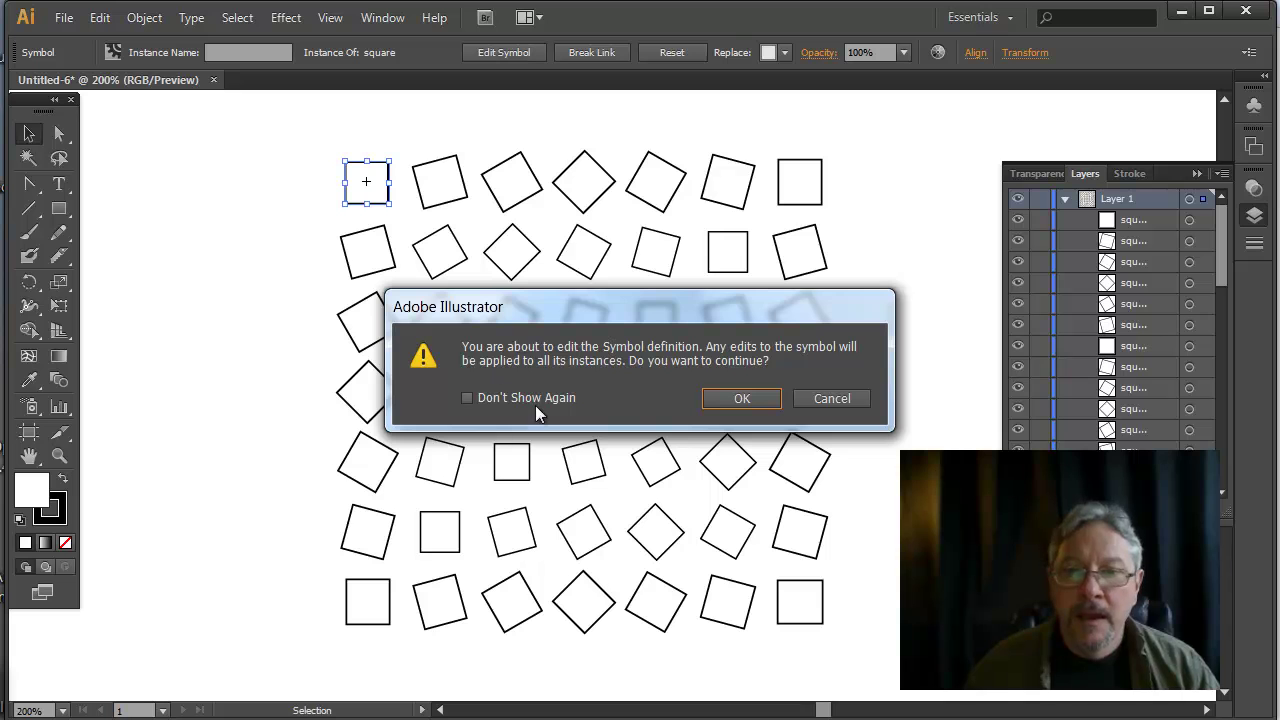
pyautogui.click(738, 398)
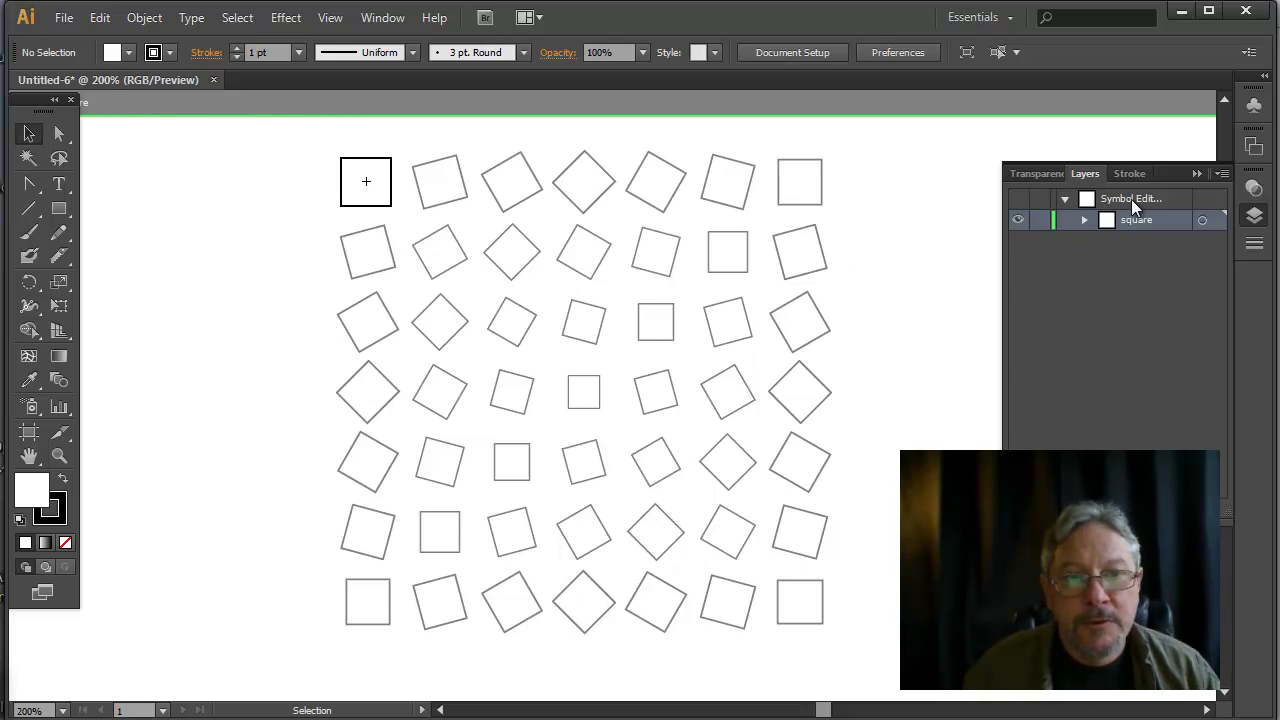
# Target the square's path in Layers and convert its bottom-right corner into a smooth curve.
pyautogui.click(1085, 220)
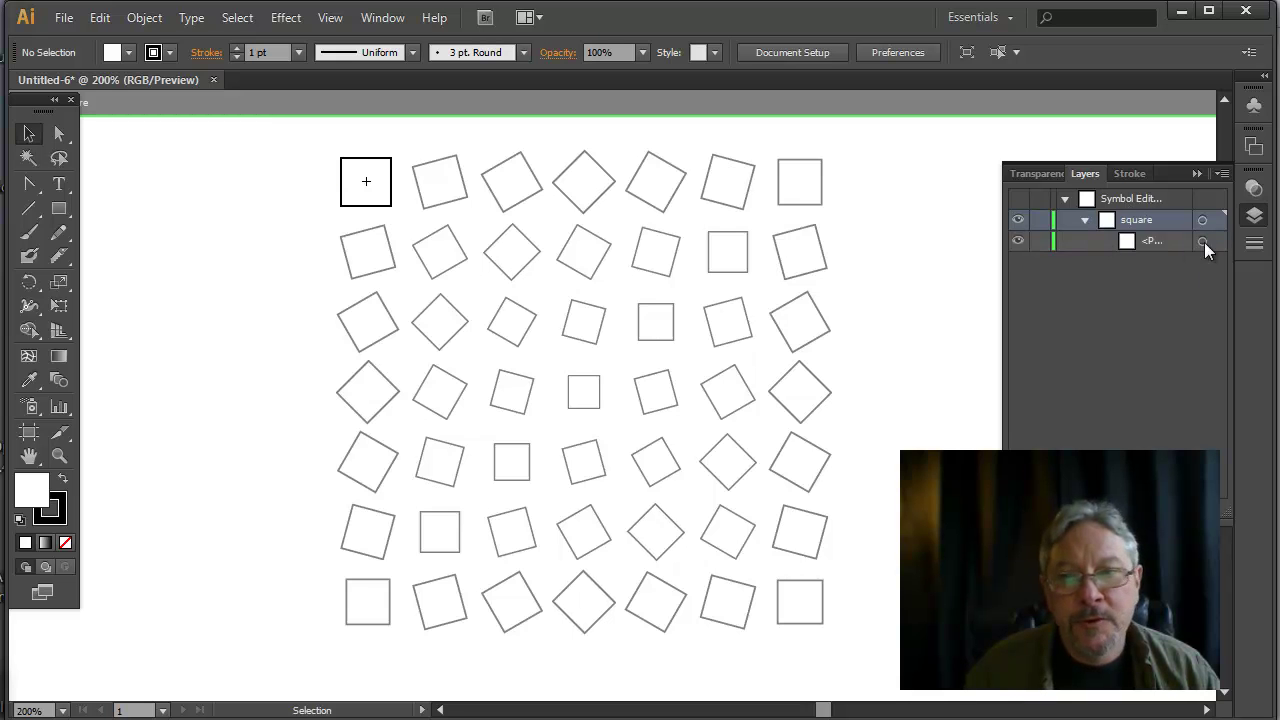
pyautogui.click(1203, 242)
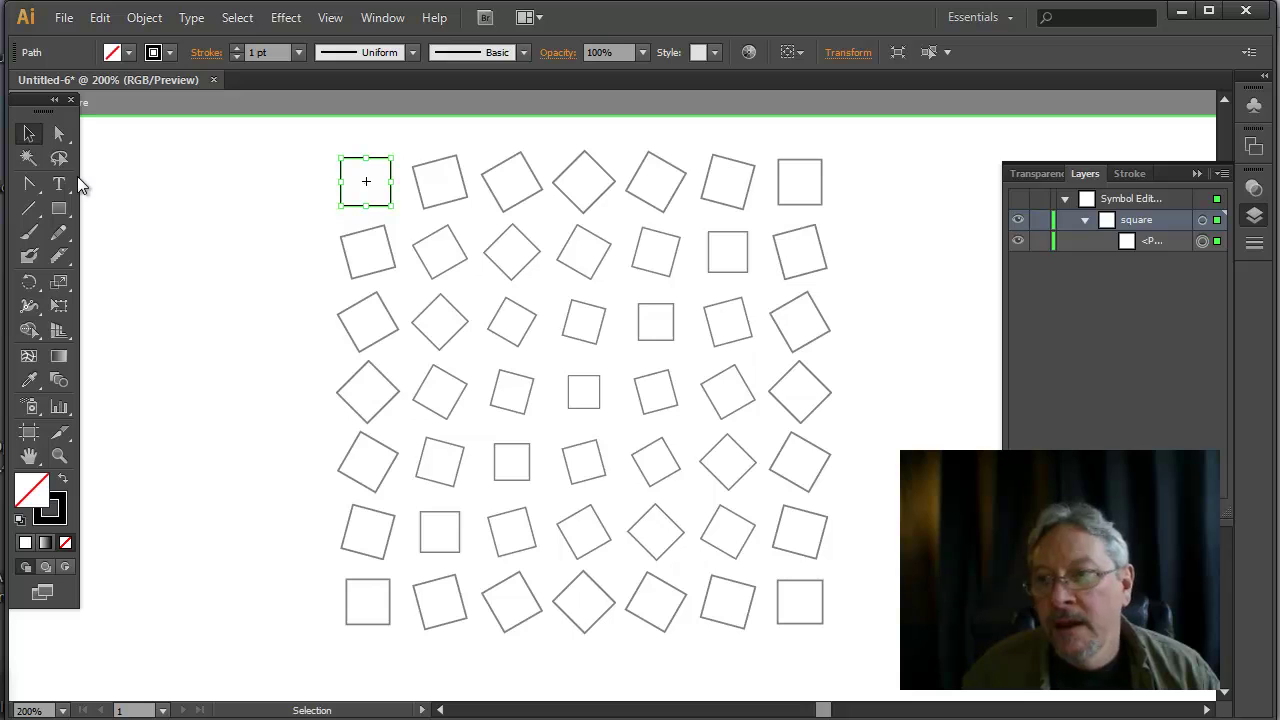
pyautogui.click(29, 184)
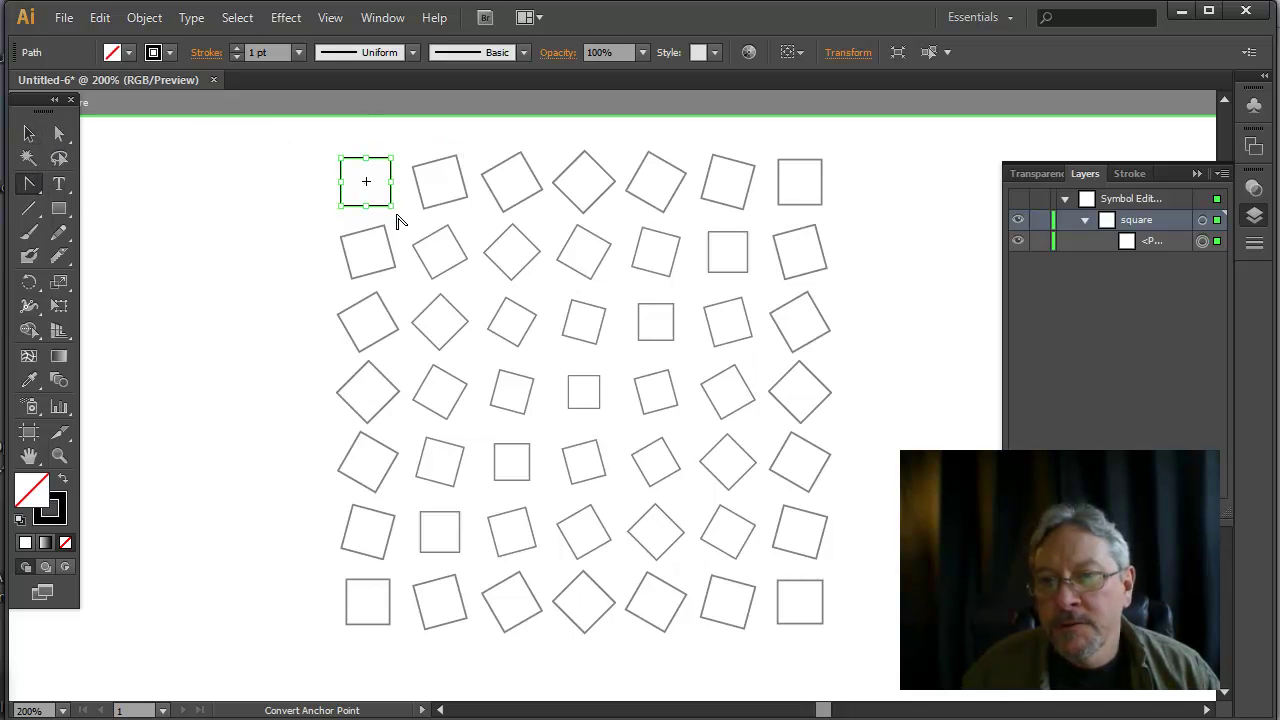
pyautogui.moveTo(391, 206); pyautogui.dragTo(378, 226)
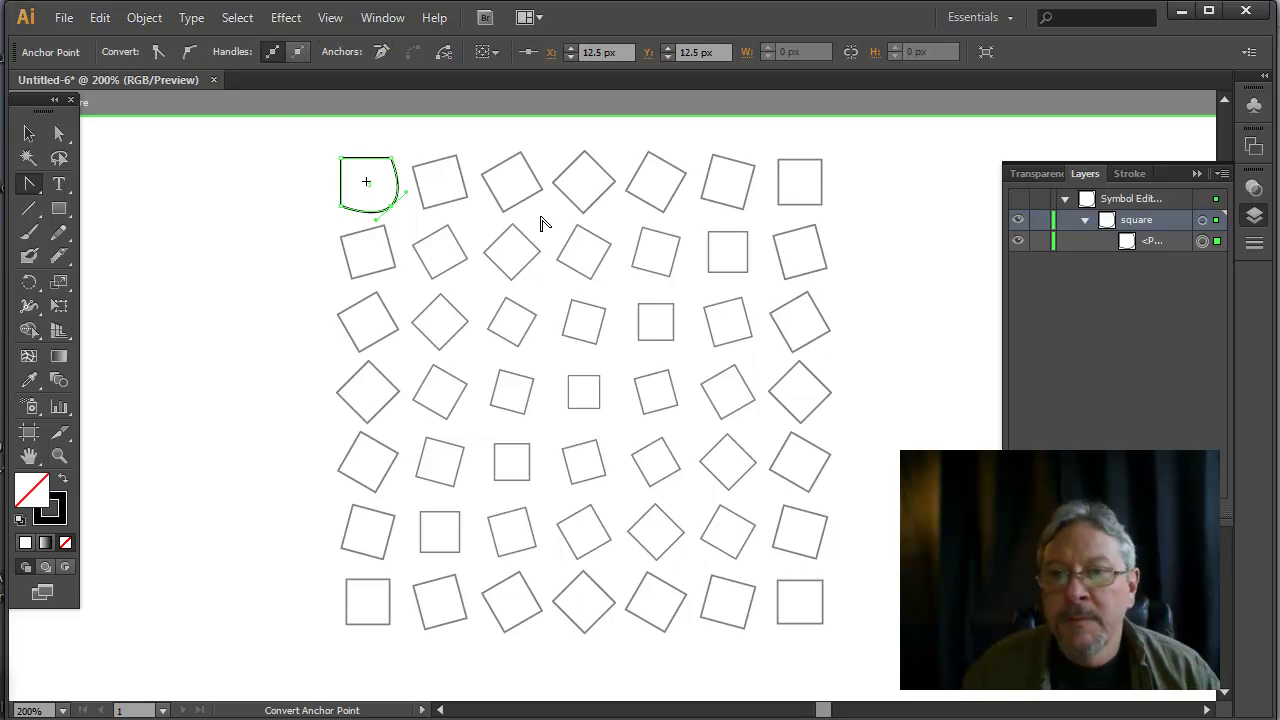
# Deselect the curved square and exit symbol editing so all grid instances update.
pyautogui.click(29, 136)
pyautogui.click(206, 194)
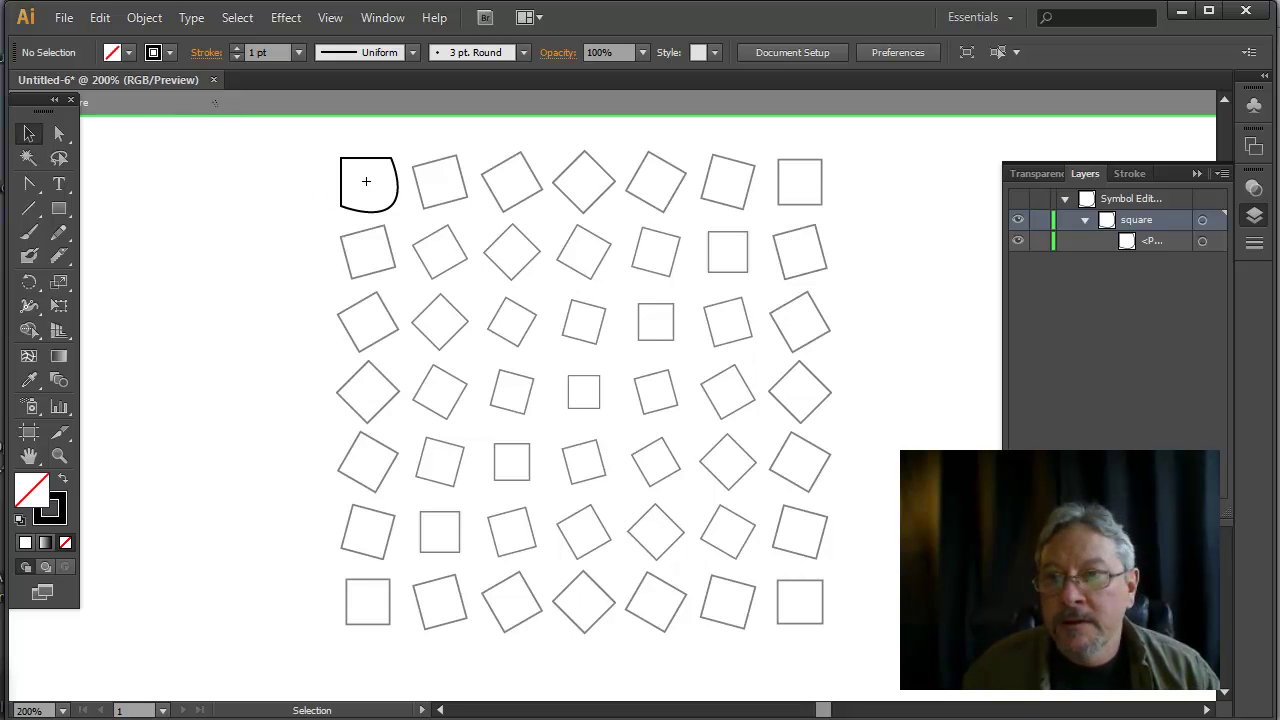
pyautogui.click(207, 110)
# Undock the Tools panel so it floats beside the canvas.
pyautogui.moveTo(40, 103); pyautogui.dragTo(66, 153)
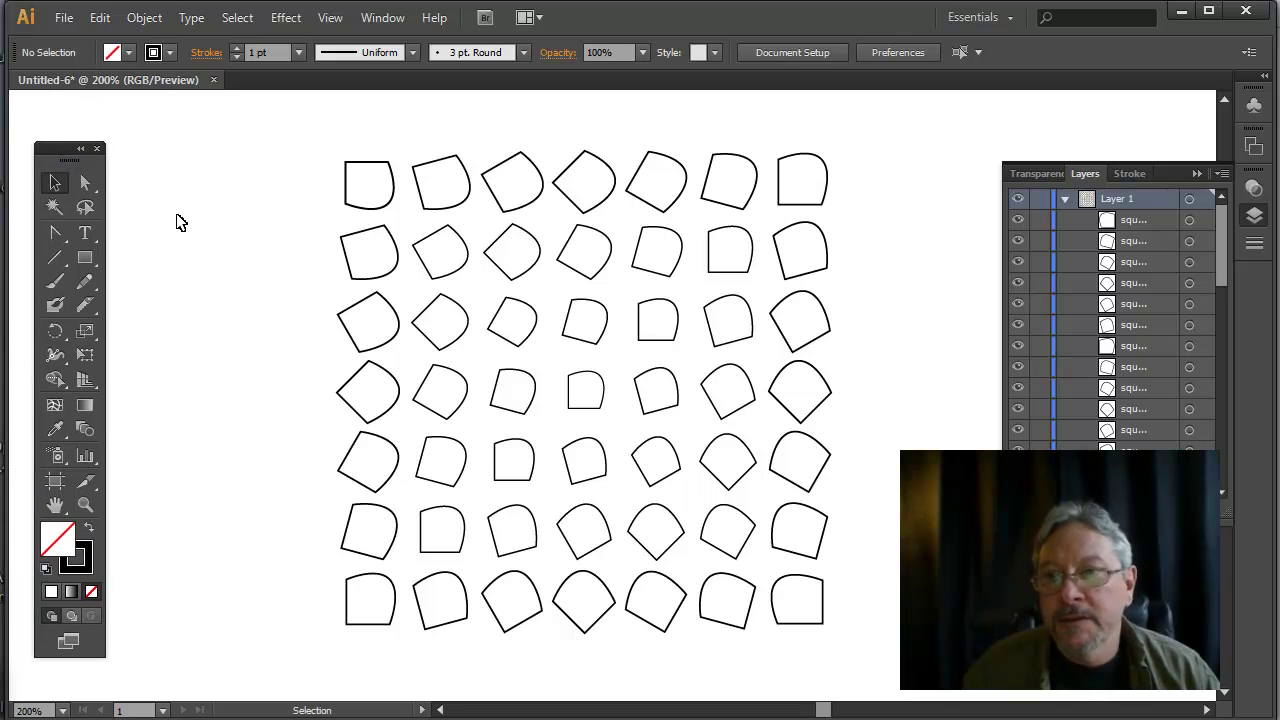